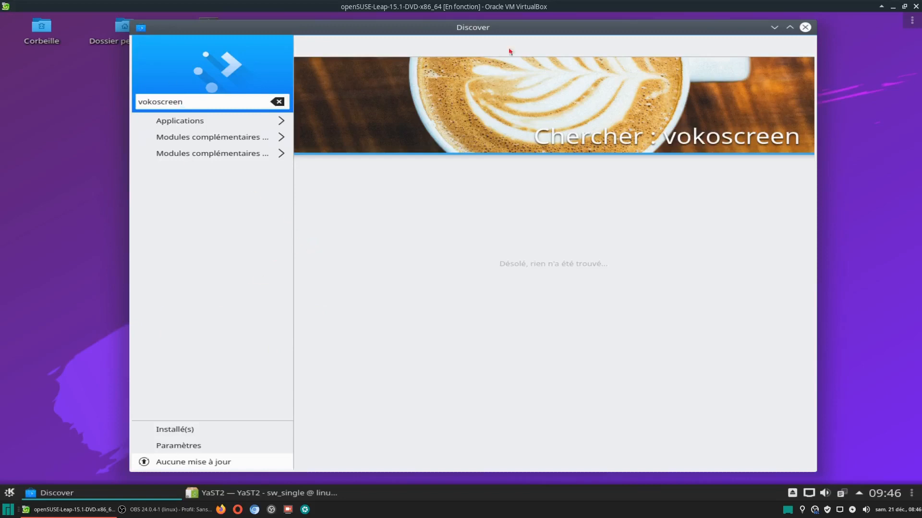
{"action": "left_click_drag", "start_coordinate": [542, 30], "coordinate": [522, 34]}
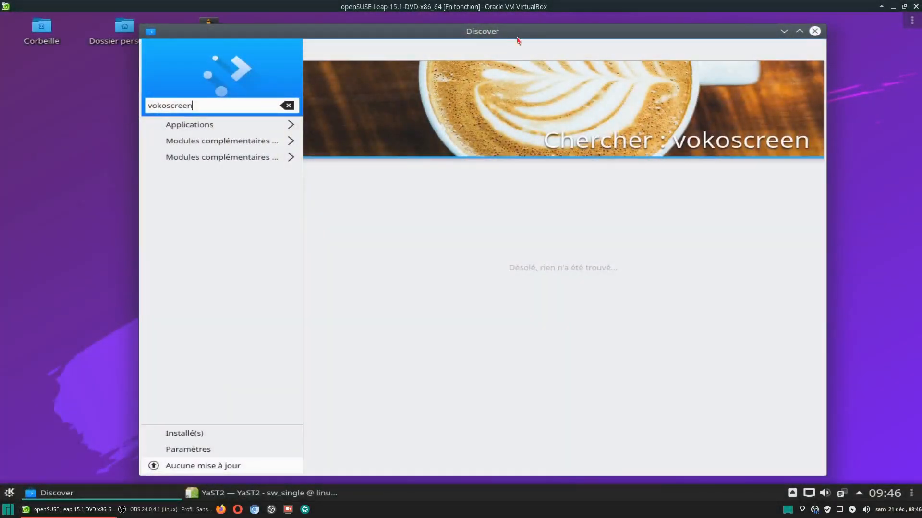
{"action": "mouse_move", "coordinate": [518, 40]}
{"action": "left_mouse_down"}
{"action": "mouse_move", "coordinate": [495, 40]}
{"action": "mouse_move", "coordinate": [526, 40]}
{"action": "left_mouse_up"}
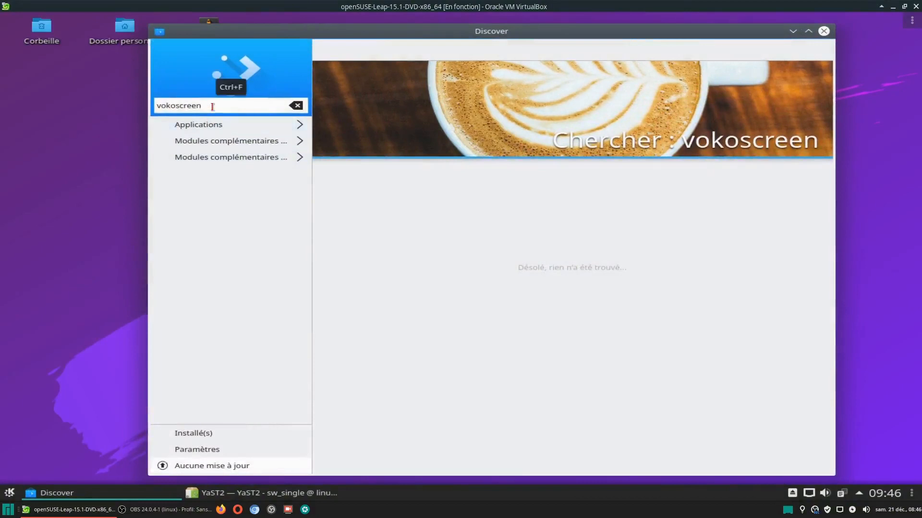
{"action": "left_click_drag", "start_coordinate": [212, 107], "coordinate": [150, 106]}
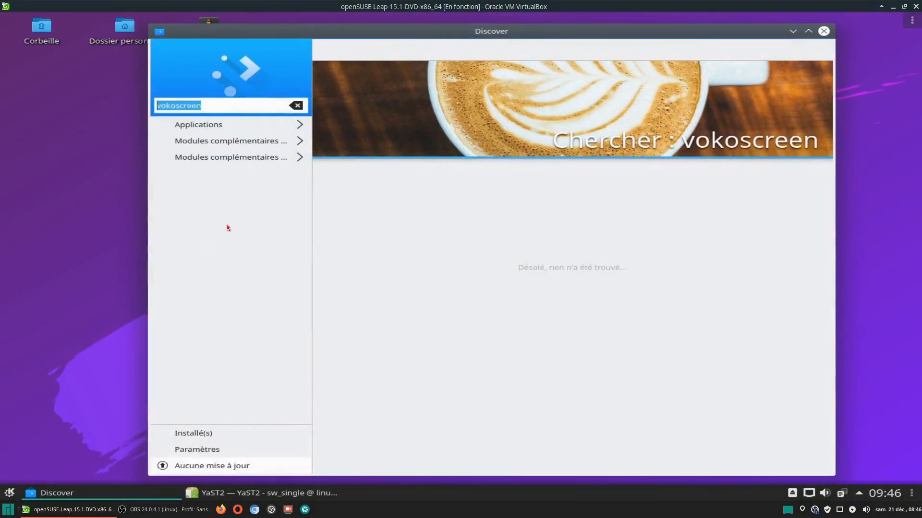
{"action": "left_click", "coordinate": [249, 103]}
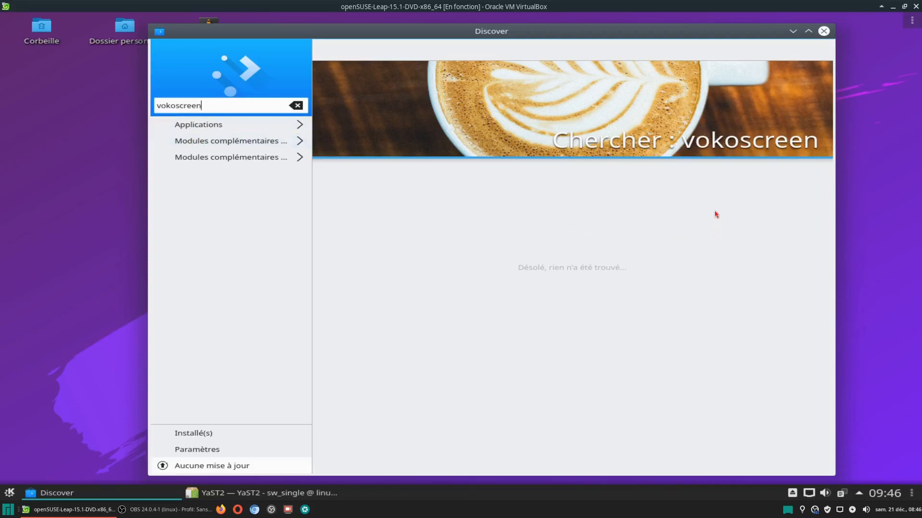
Close Discover and bring the YaST2 software management window forward, placing it a little lower on the desktop.
{"action": "left_click", "coordinate": [824, 32]}
{"action": "left_click", "coordinate": [98, 494]}
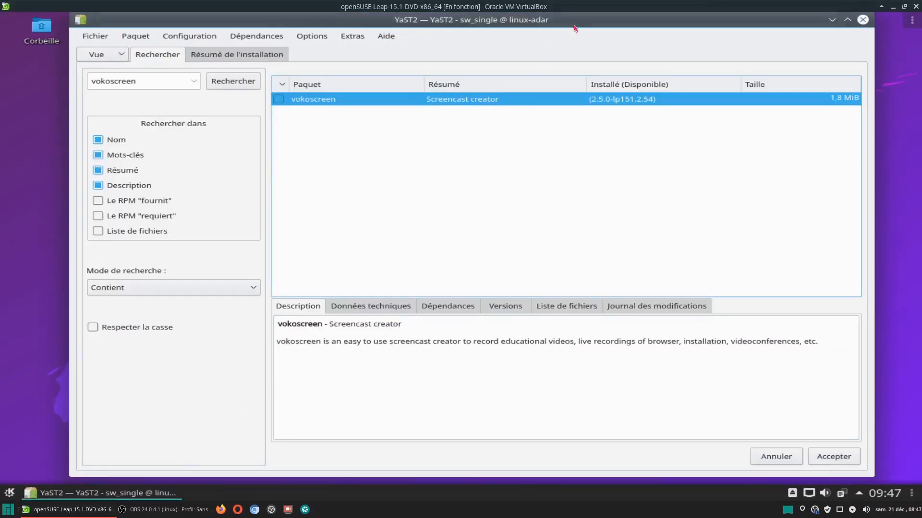
{"action": "left_click_drag", "start_coordinate": [573, 21], "coordinate": [574, 36]}
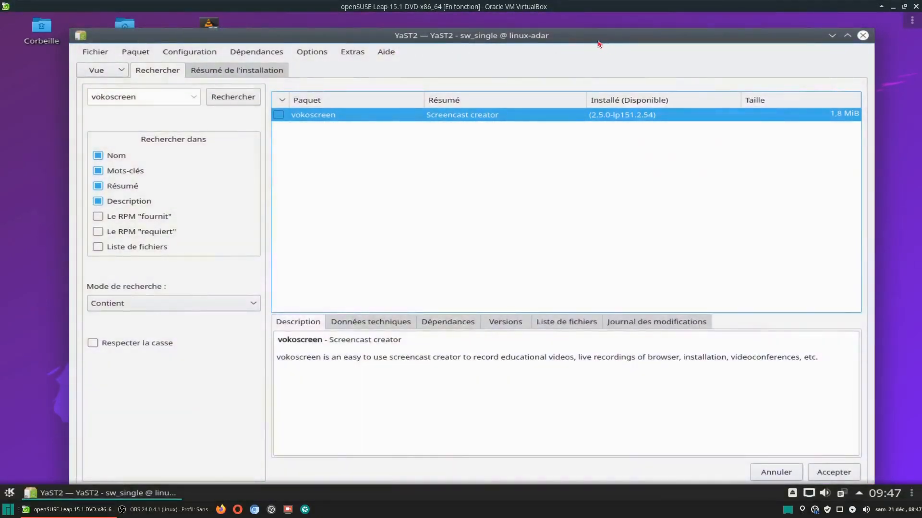
{"action": "left_click_drag", "start_coordinate": [599, 41], "coordinate": [614, 39]}
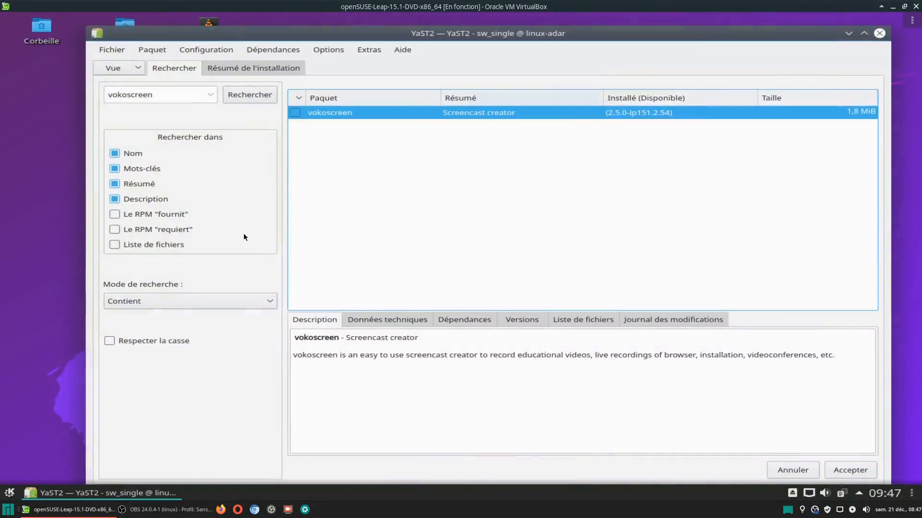
{"action": "left_click", "coordinate": [9, 493]}
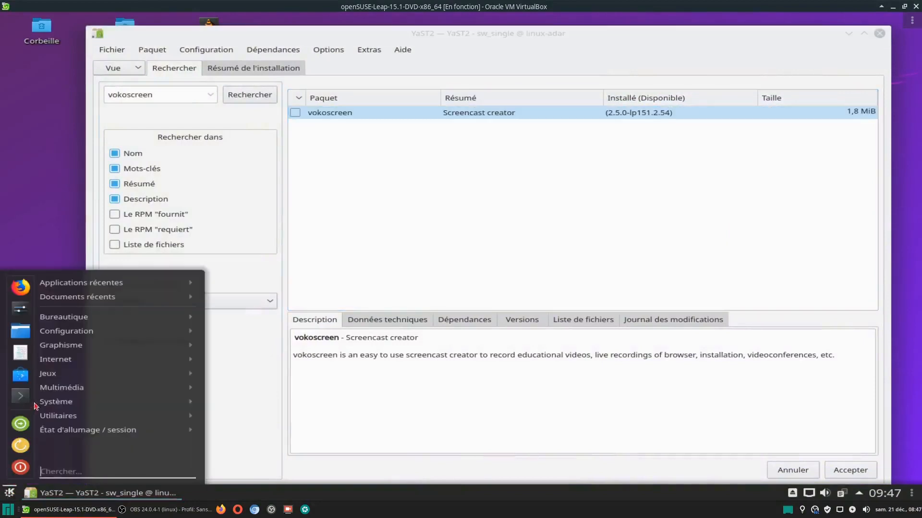
{"action": "mouse_move", "coordinate": [54, 406]}
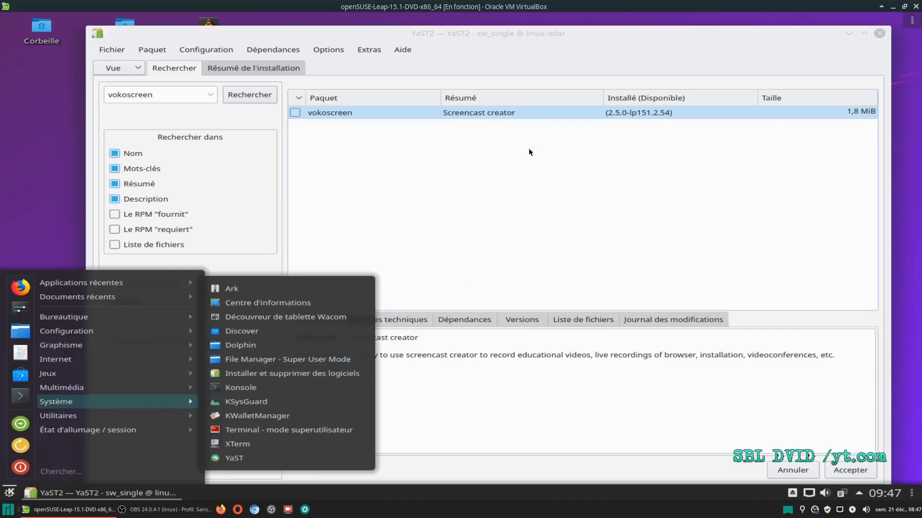
{"action": "left_click", "coordinate": [600, 62]}
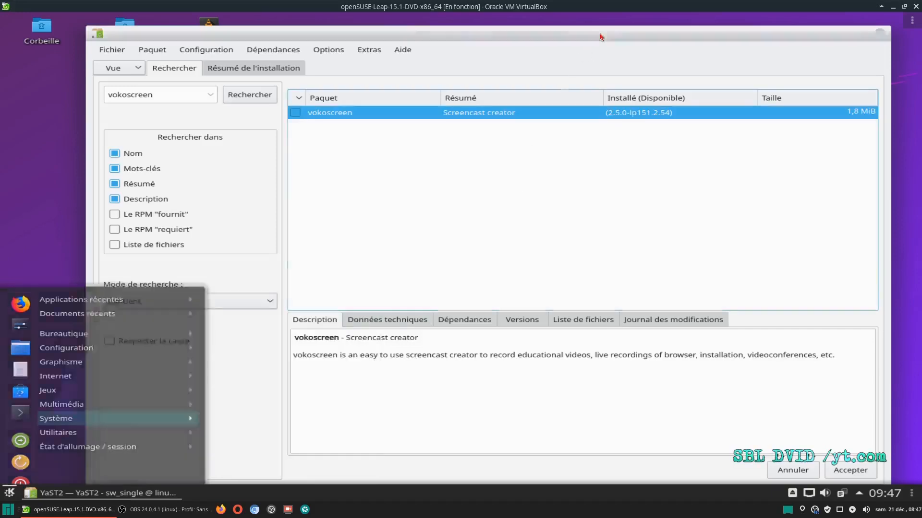
{"action": "left_click", "coordinate": [10, 493]}
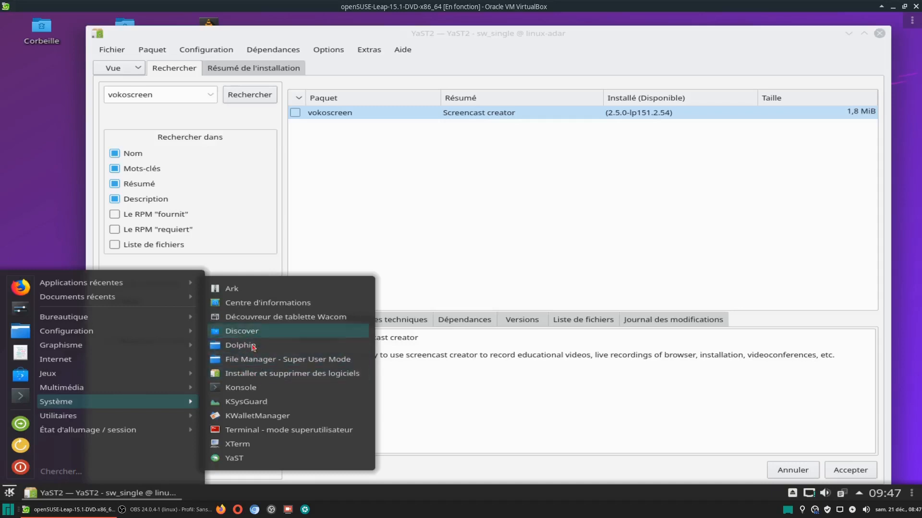
{"action": "left_click", "coordinate": [486, 188]}
{"action": "left_click_drag", "start_coordinate": [605, 37], "coordinate": [590, 32]}
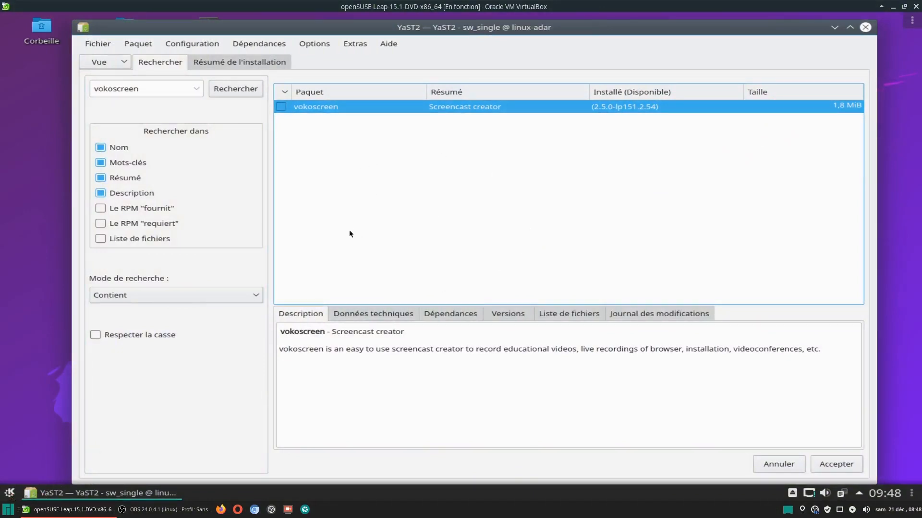
{"action": "mouse_move", "coordinate": [577, 31]}
{"action": "left_mouse_down"}
{"action": "mouse_move", "coordinate": [597, 31]}
{"action": "mouse_move", "coordinate": [577, 27]}
{"action": "left_mouse_up"}
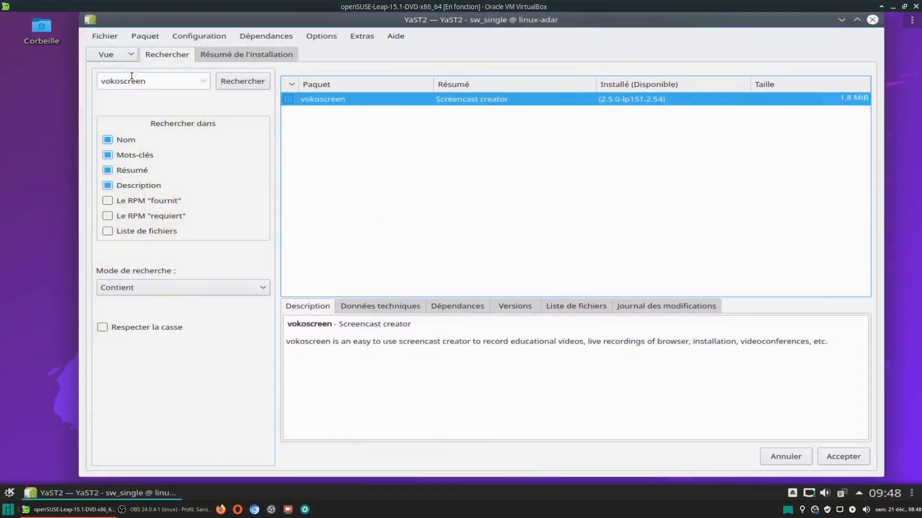
Search the packages for vokoscreen in names, keywords, summaries and descriptions.
{"action": "left_click", "coordinate": [168, 53]}
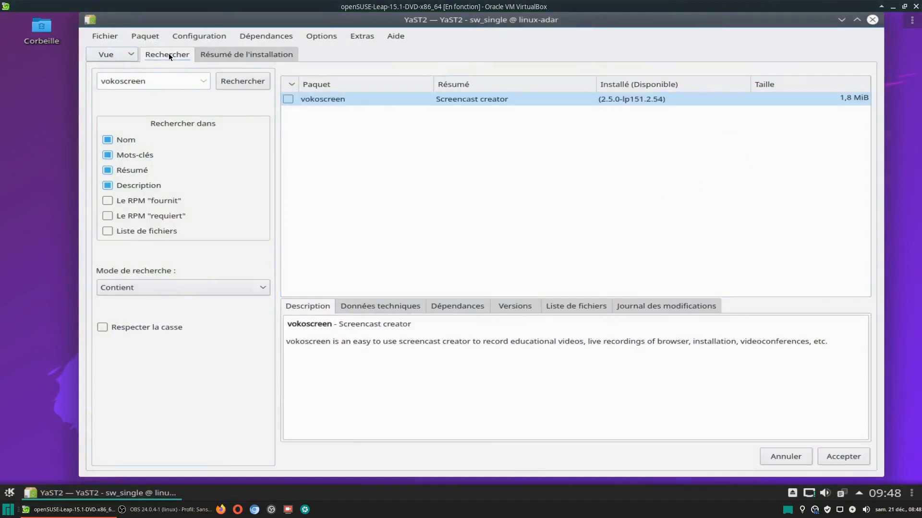
{"action": "left_click_drag", "start_coordinate": [151, 82], "coordinate": [87, 81]}
{"action": "left_click", "coordinate": [157, 84]}
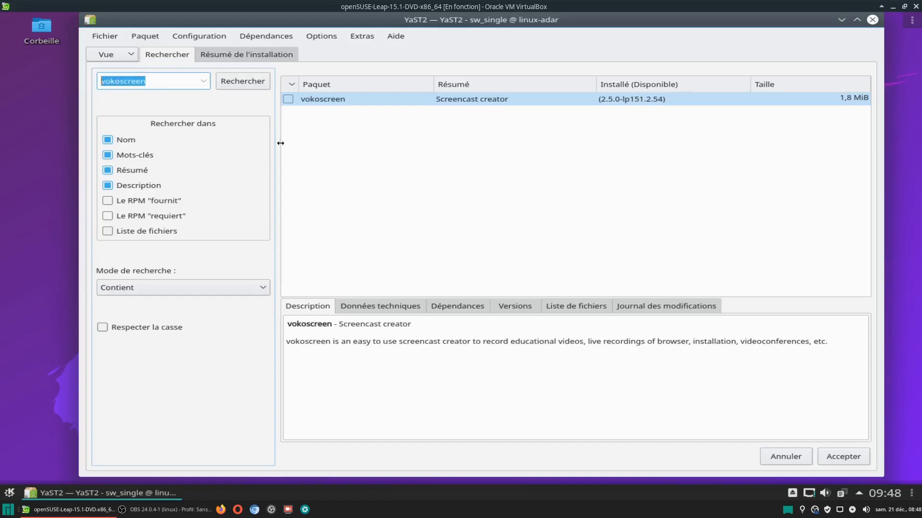
{"action": "left_click", "coordinate": [244, 152]}
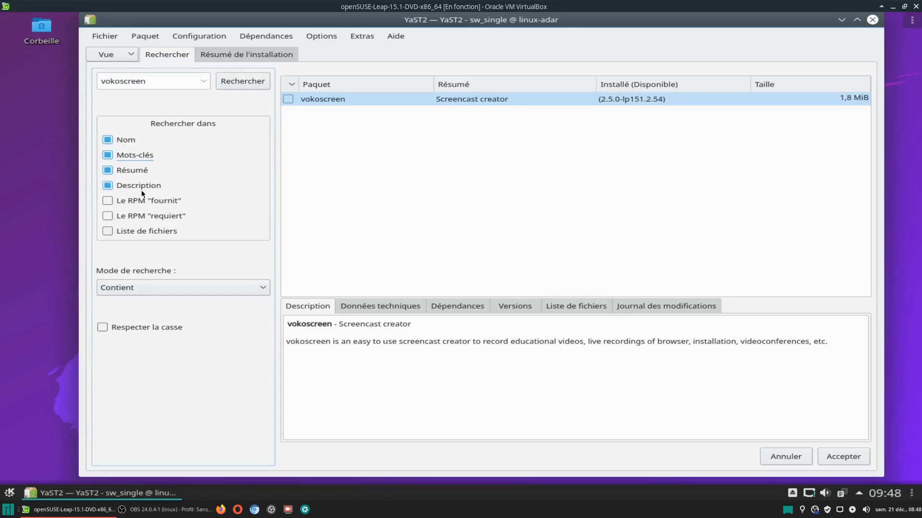
{"action": "left_click", "coordinate": [107, 186]}
{"action": "left_click_drag", "start_coordinate": [153, 81], "coordinate": [102, 117]}
{"action": "left_click", "coordinate": [200, 171]}
{"action": "left_click", "coordinate": [243, 80]}
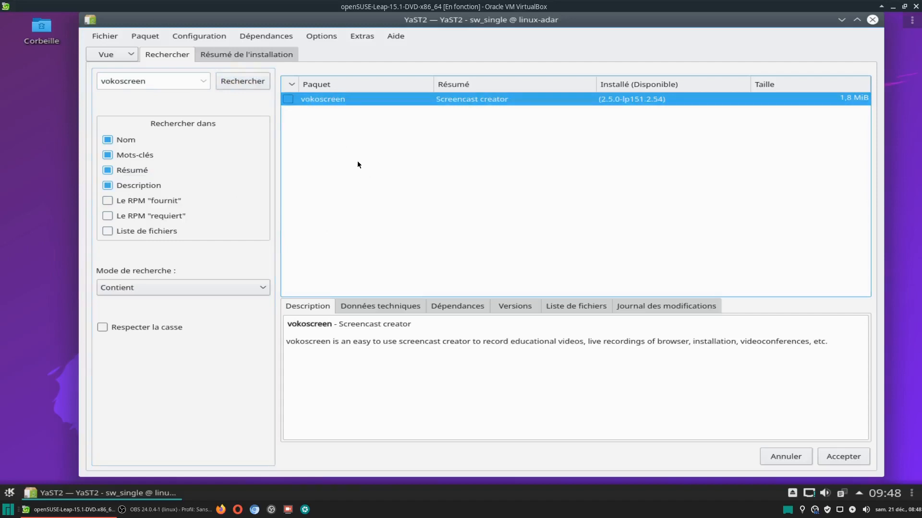
Mark the vokoscreen package for installation, apply it and accept the automatic dependency changes.
{"action": "left_click", "coordinate": [288, 99]}
{"action": "left_click", "coordinate": [842, 457]}
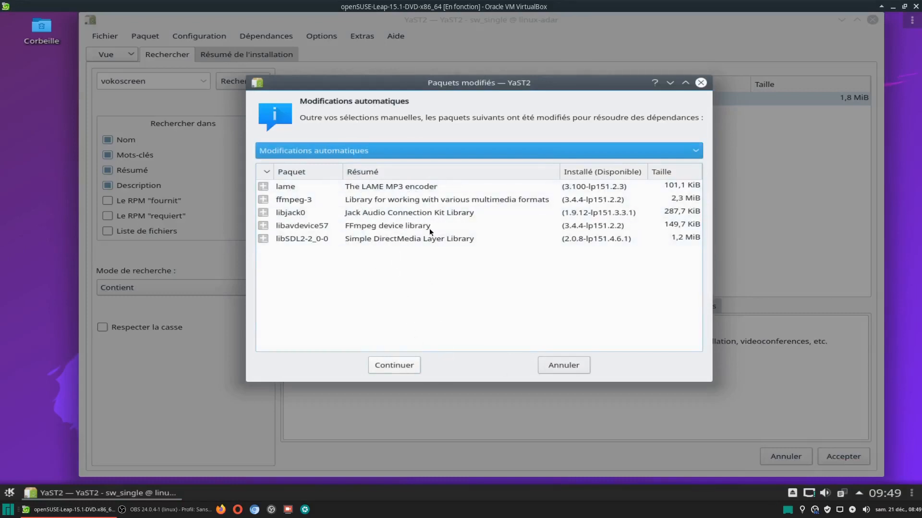
{"action": "left_click", "coordinate": [397, 364]}
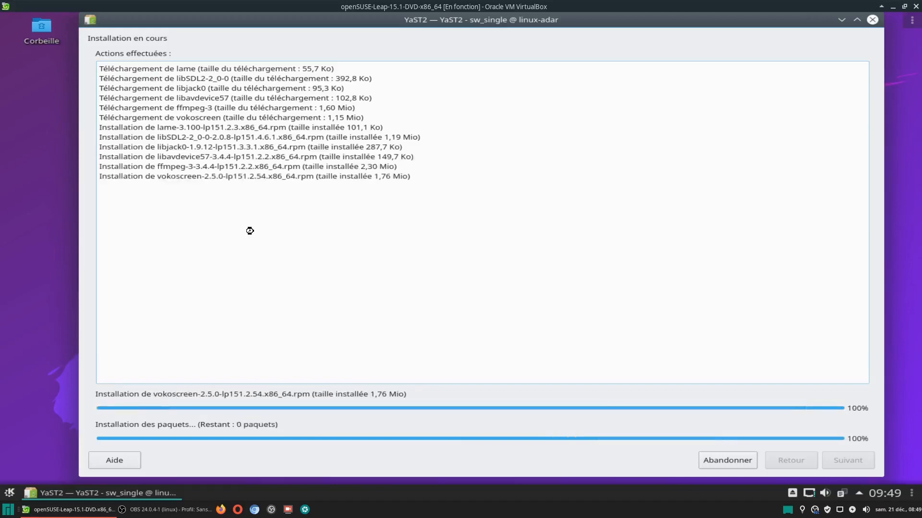
Let the package installation run to its report and finish the YaST2 session.
{"action": "left_click_drag", "start_coordinate": [585, 23], "coordinate": [571, 30]}
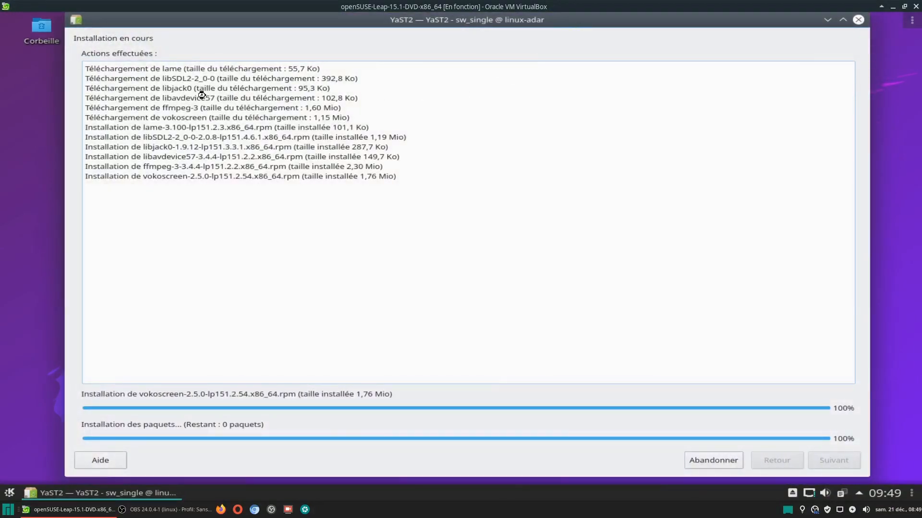
{"action": "left_click_drag", "start_coordinate": [581, 27], "coordinate": [571, 36]}
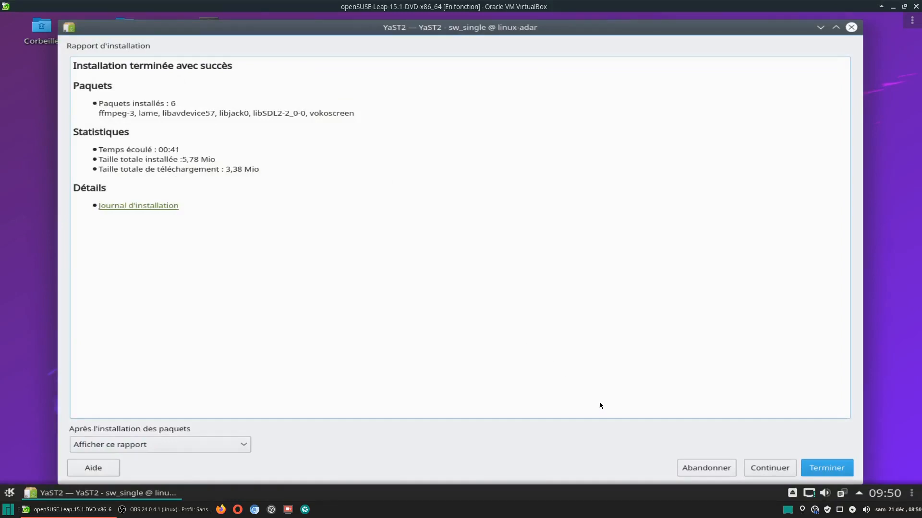
{"action": "left_click", "coordinate": [817, 466]}
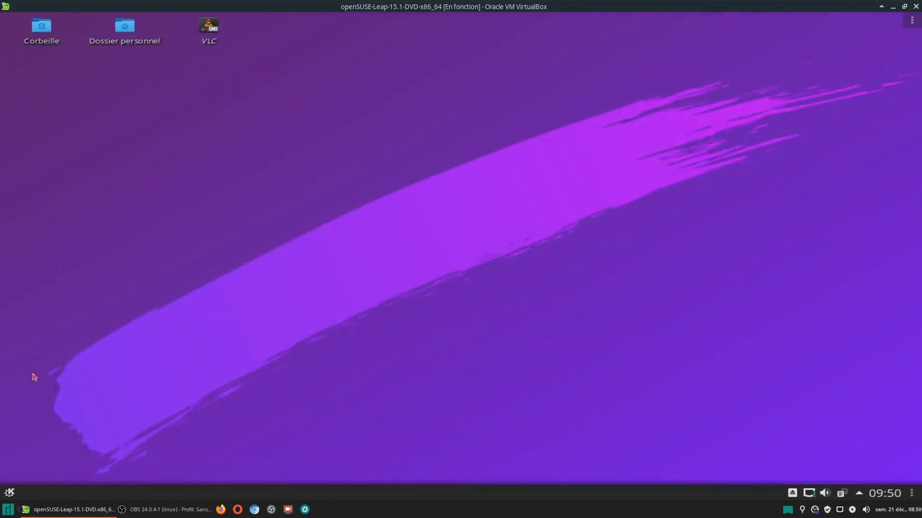
Launch the system tool "Installer et supprimer des logiciels" and authenticate with the superuser password.
{"action": "left_click", "coordinate": [10, 493]}
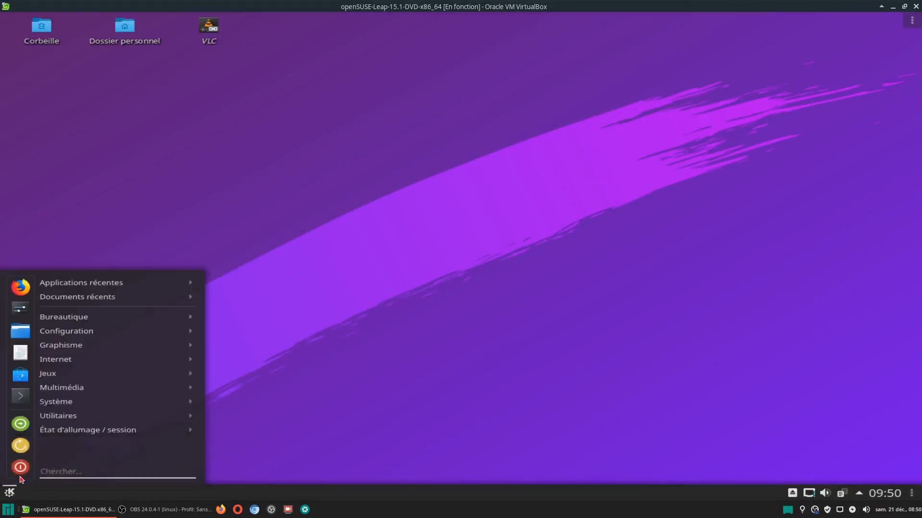
{"action": "mouse_move", "coordinate": [52, 403]}
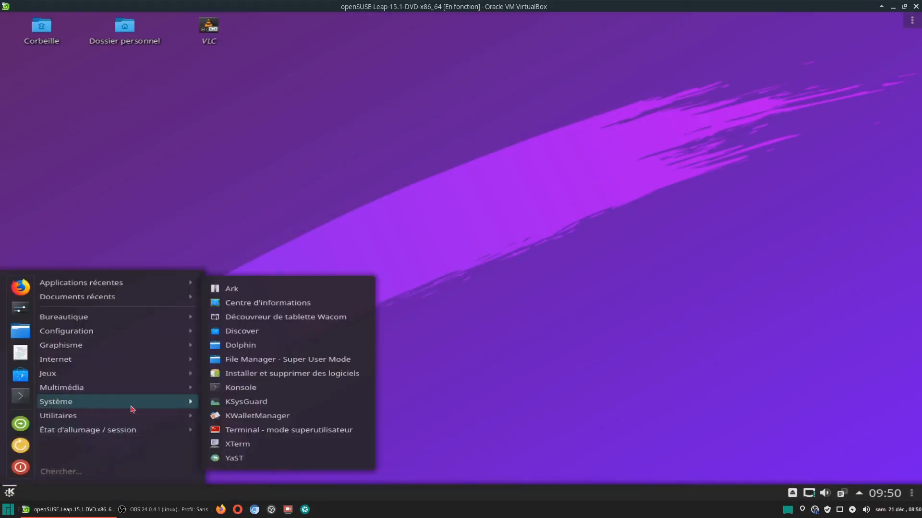
{"action": "left_click", "coordinate": [260, 380]}
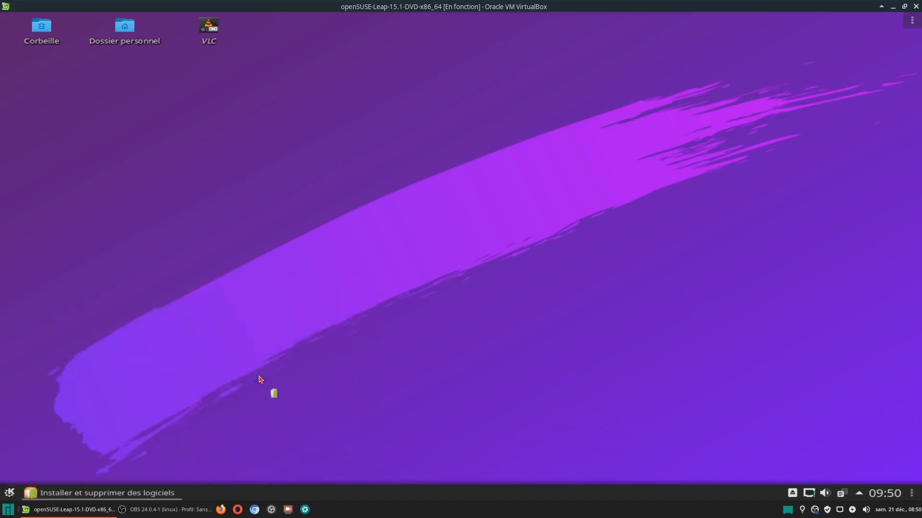
{"action": "type", "text": "a"}
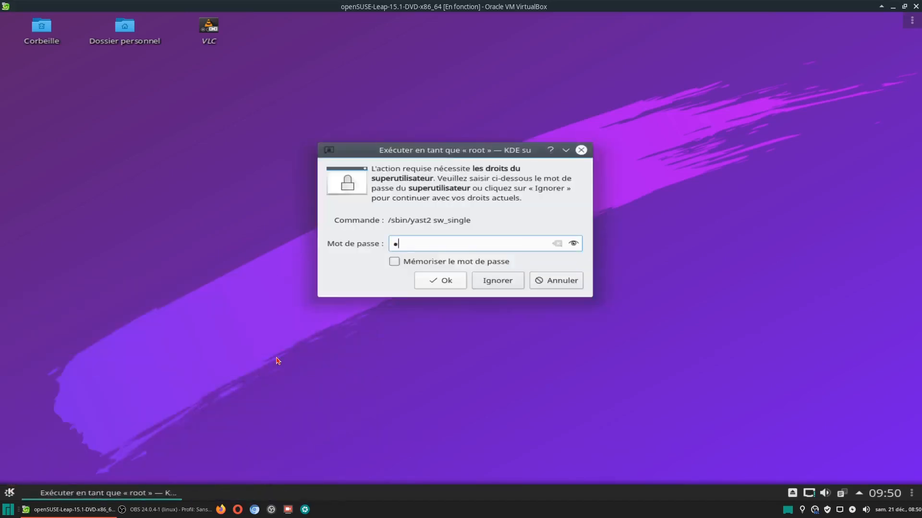
{"action": "key", "text": "Return"}
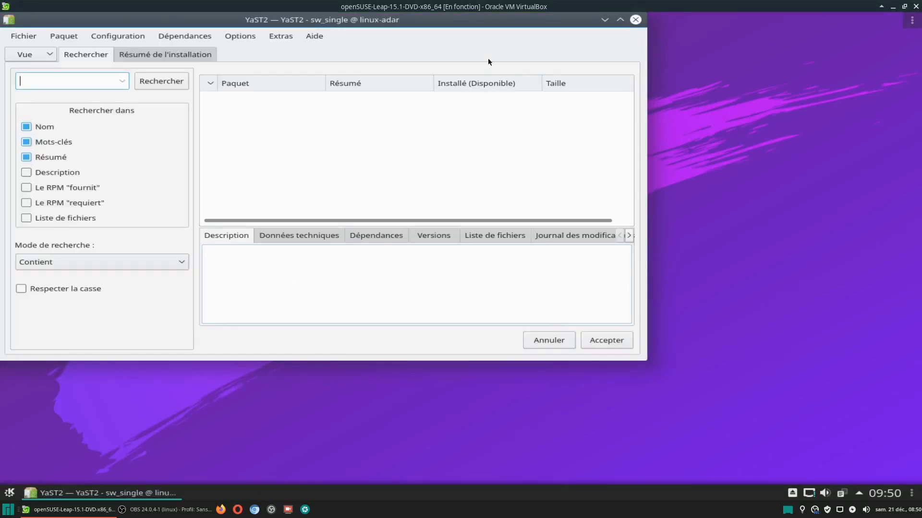
Enlarge the YaST2 window and reposition it so that it fills most of the desktop.
{"action": "left_click_drag", "start_coordinate": [472, 24], "coordinate": [544, 32]}
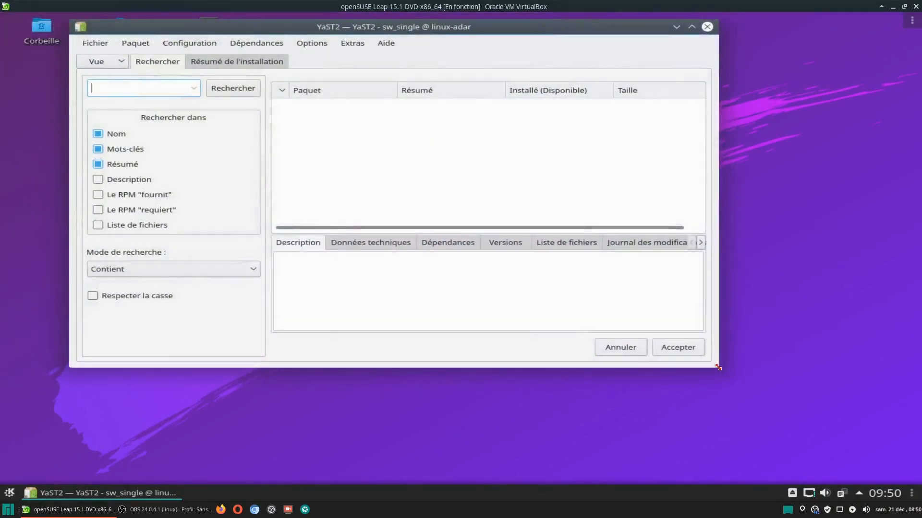
{"action": "left_click_drag", "start_coordinate": [719, 368], "coordinate": [838, 475]}
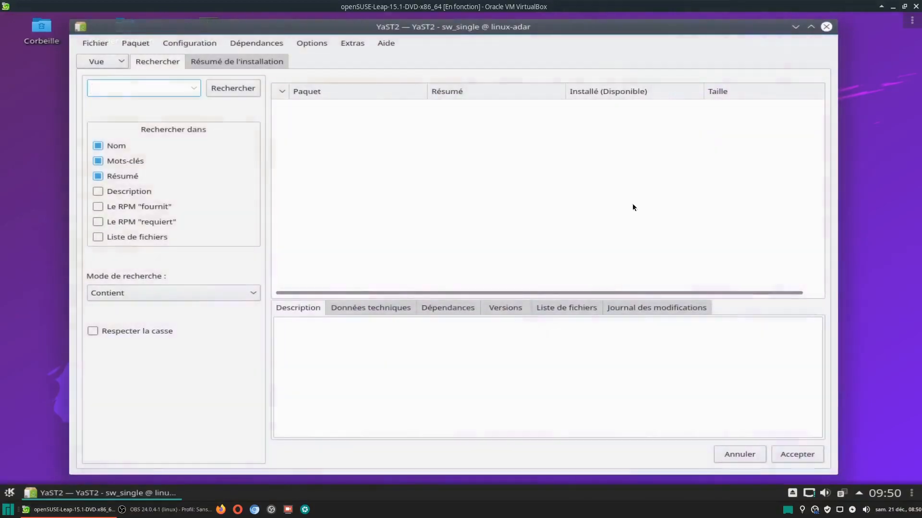
{"action": "left_click_drag", "start_coordinate": [559, 35], "coordinate": [575, 29]}
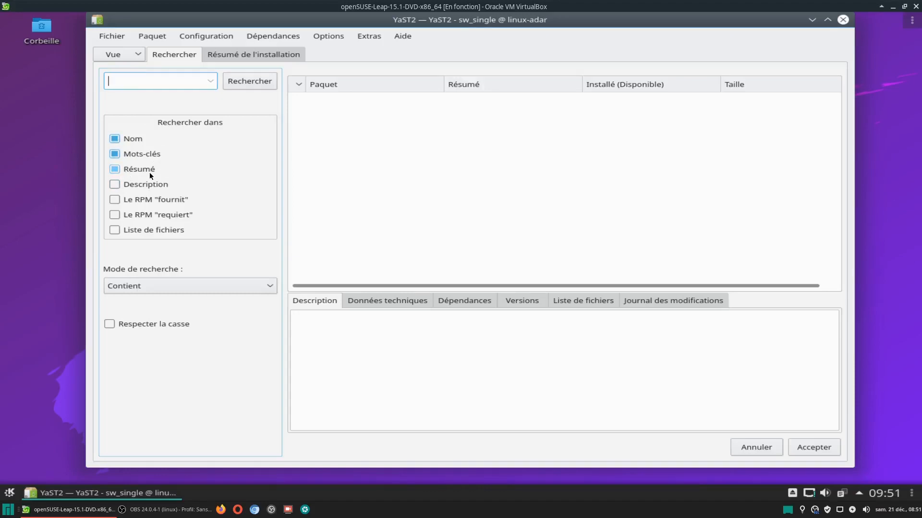
Include descriptions in the search scope, search the packages for olive and maximize the window.
{"action": "left_click", "coordinate": [124, 187]}
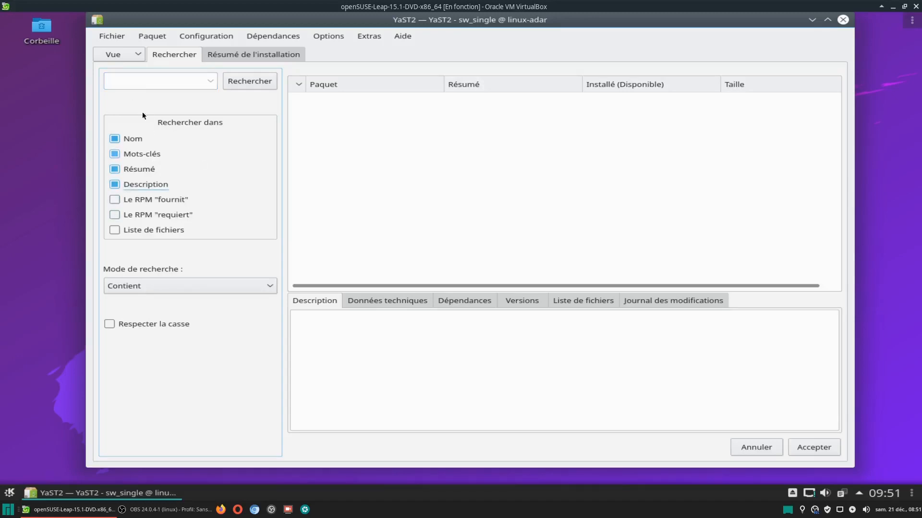
{"action": "left_click", "coordinate": [126, 80]}
{"action": "type", "text": "olive"}
{"action": "left_click", "coordinate": [255, 82]}
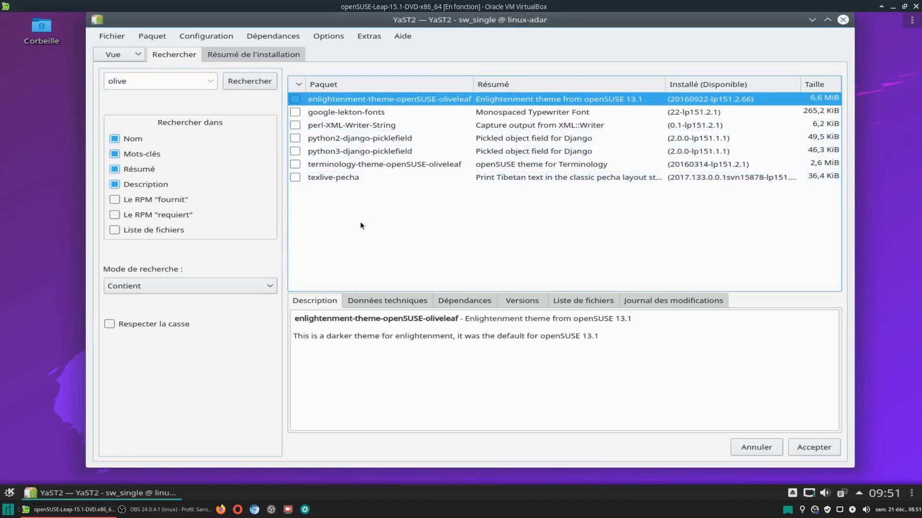
{"action": "left_click", "coordinate": [827, 20]}
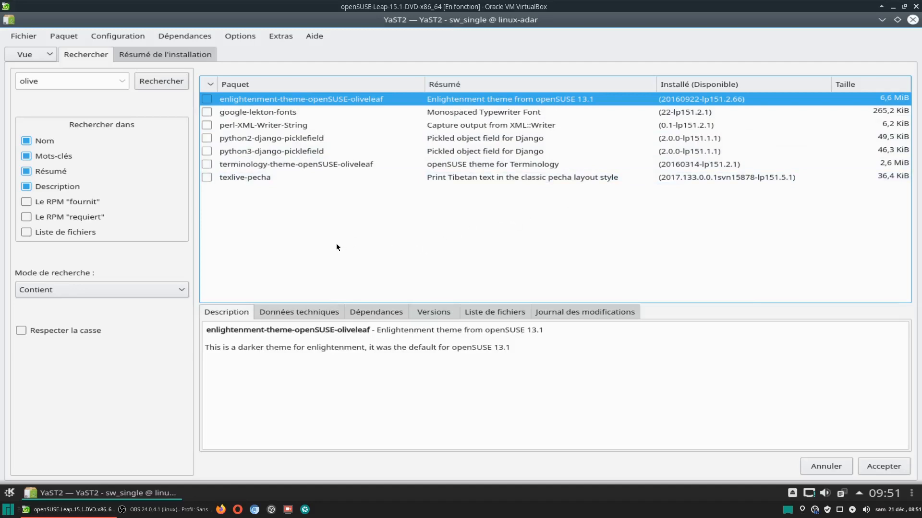
Refine the package search to olive video.
{"action": "left_click", "coordinate": [46, 85]}
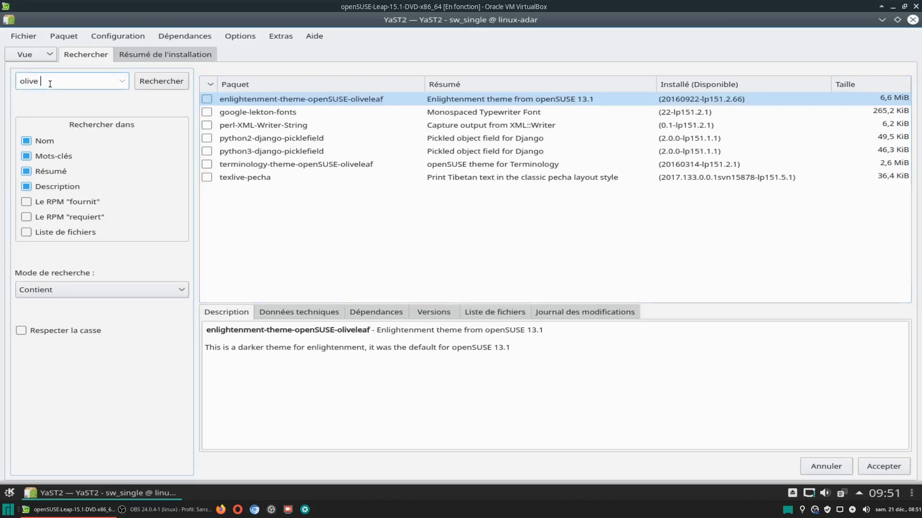
{"action": "type", "text": "video"}
{"action": "left_click", "coordinate": [155, 82]}
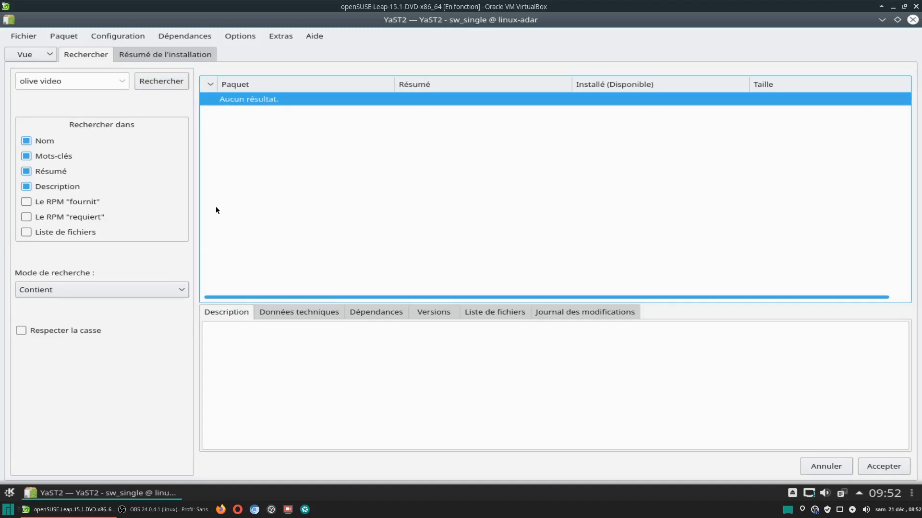
Restore the YaST2 window from full screen and reposition it on the desktop.
{"action": "left_click", "coordinate": [897, 20]}
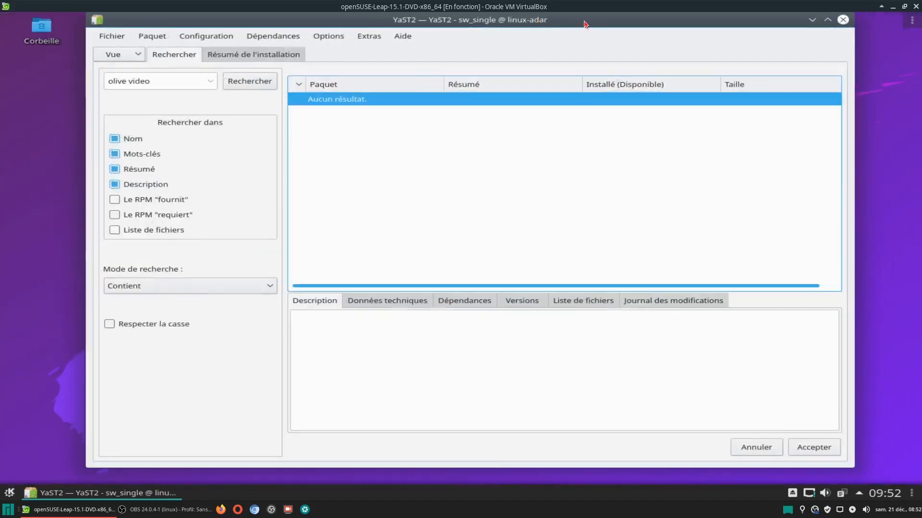
{"action": "left_click_drag", "start_coordinate": [537, 21], "coordinate": [521, 28]}
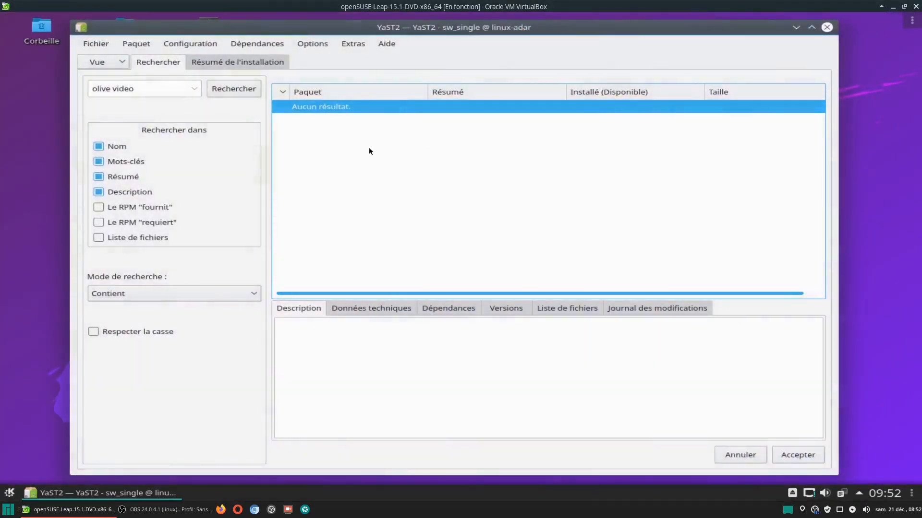
Enable the option "Nettoyer lors de la suppression de paquets" and disable it again.
{"action": "left_click", "coordinate": [315, 45]}
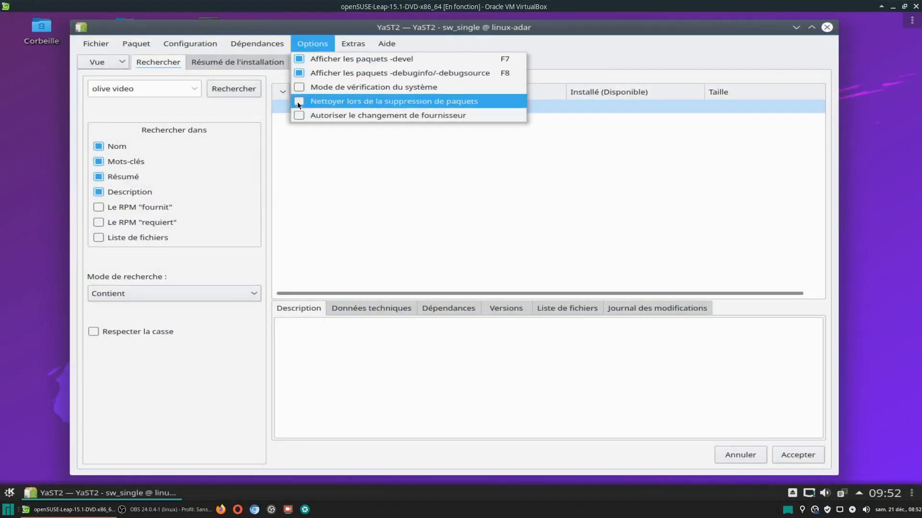
{"action": "left_click", "coordinate": [297, 102]}
{"action": "left_click", "coordinate": [318, 44]}
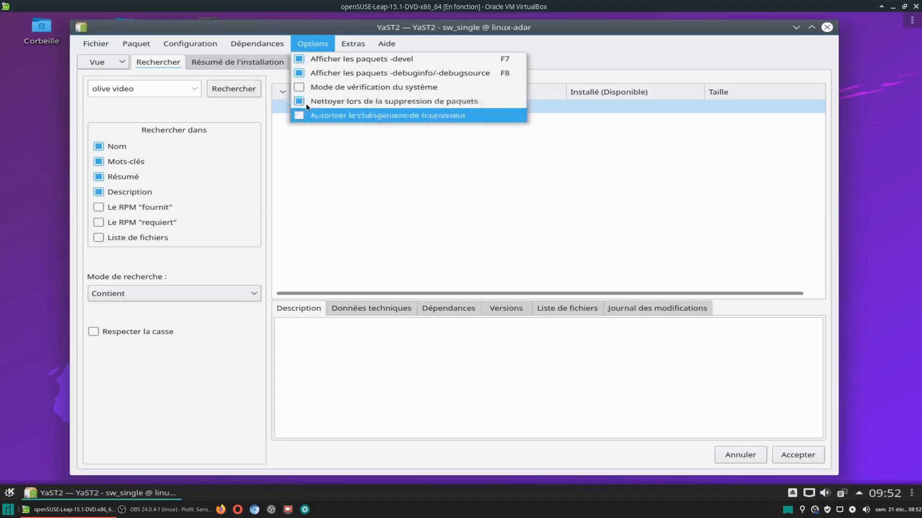
{"action": "left_click", "coordinate": [343, 103]}
{"action": "left_click", "coordinate": [298, 102]}
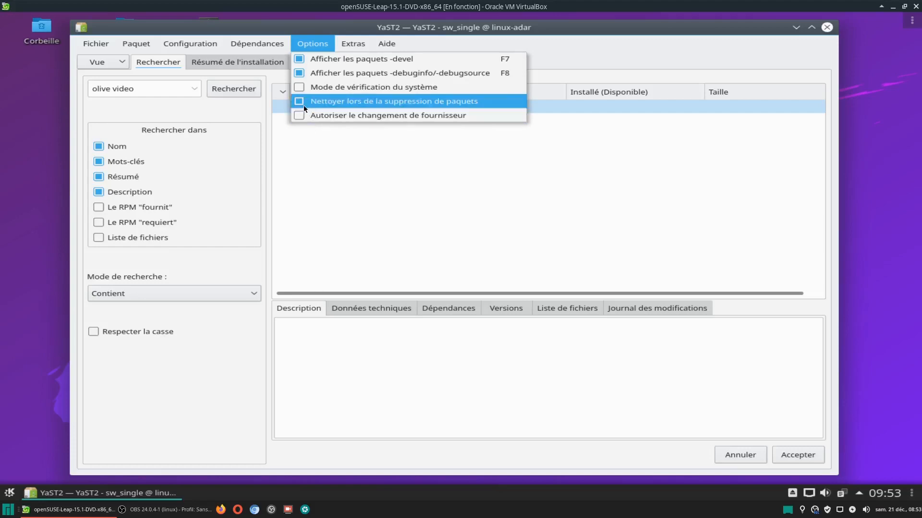
{"action": "left_click", "coordinate": [384, 180]}
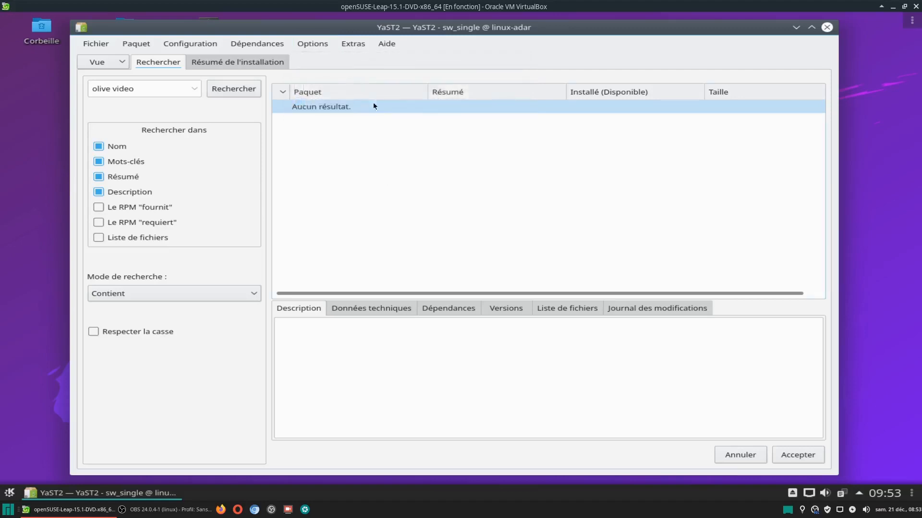
{"action": "left_click", "coordinate": [184, 44]}
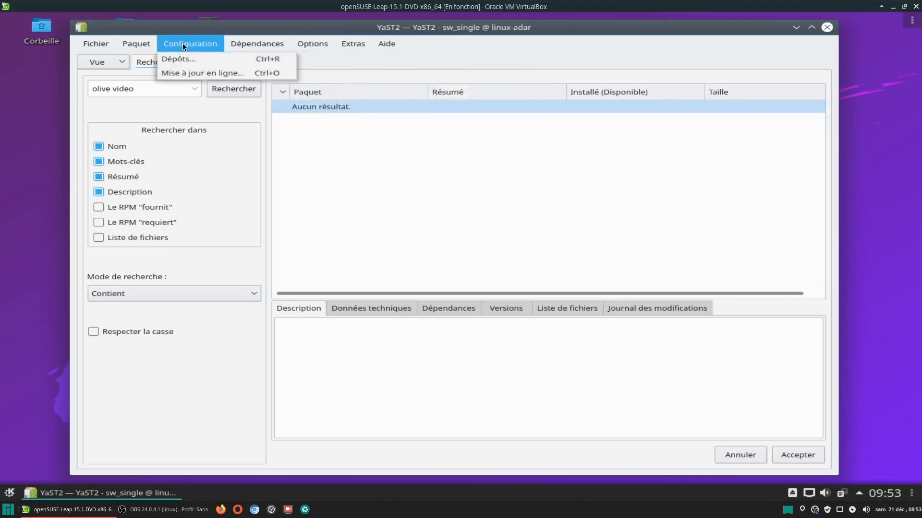
{"action": "mouse_move", "coordinate": [143, 47]}
{"action": "mouse_move", "coordinate": [104, 49]}
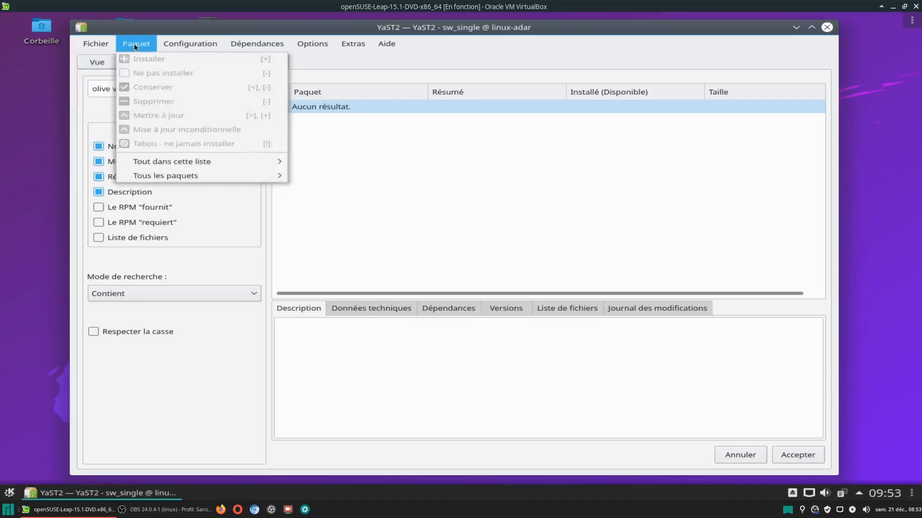
{"action": "left_click", "coordinate": [403, 176]}
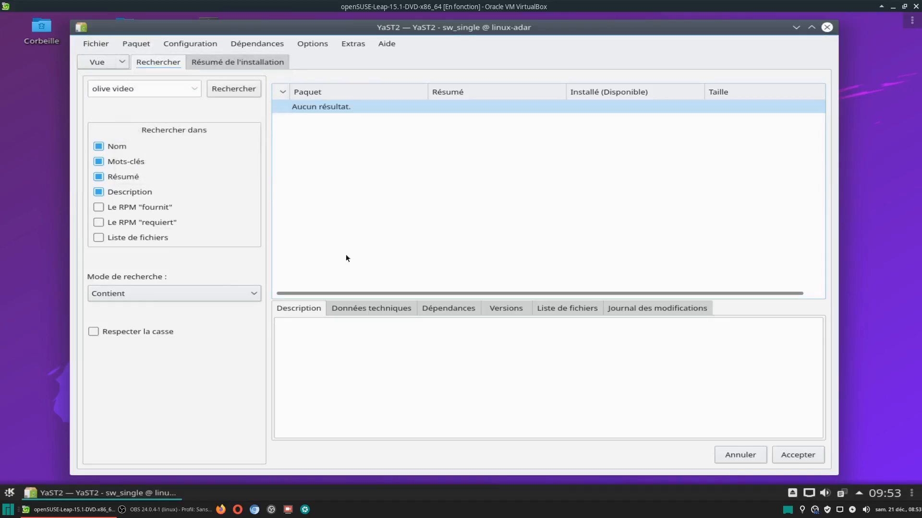
{"action": "left_click", "coordinate": [252, 295]}
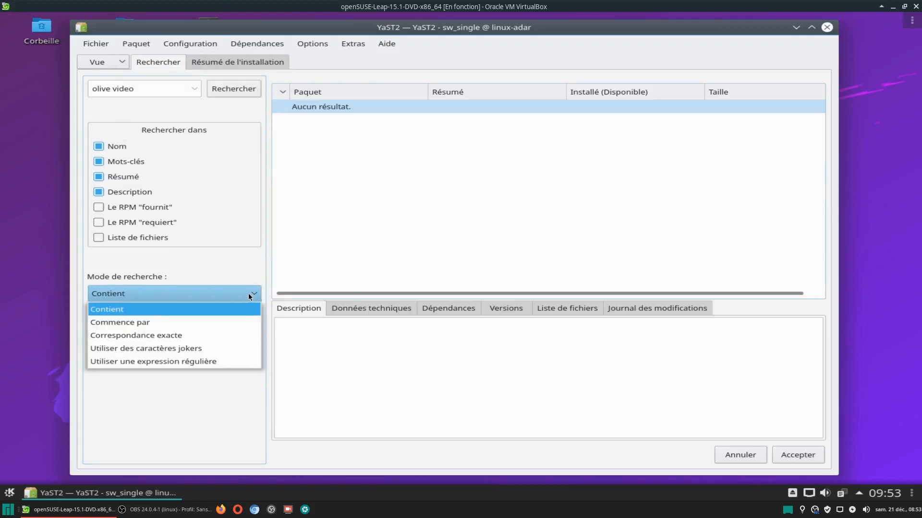
{"action": "left_click", "coordinate": [249, 292]}
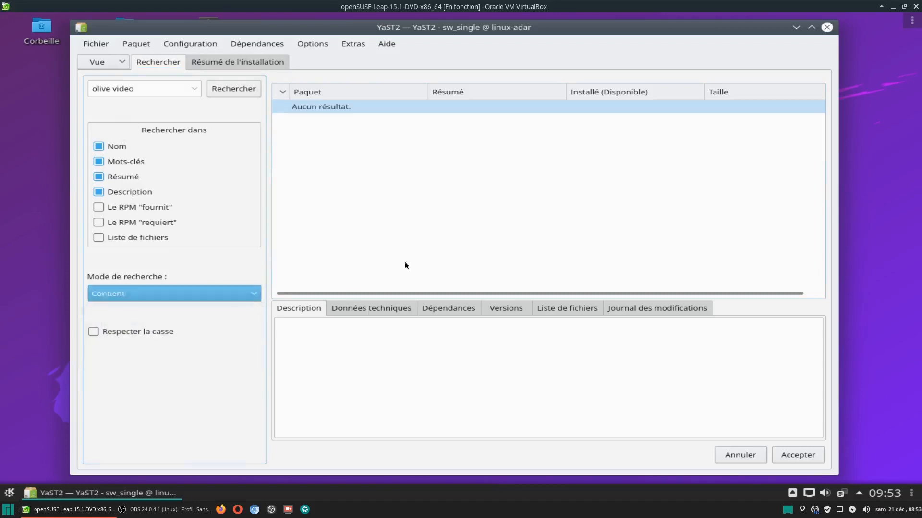
{"action": "left_click", "coordinate": [405, 207]}
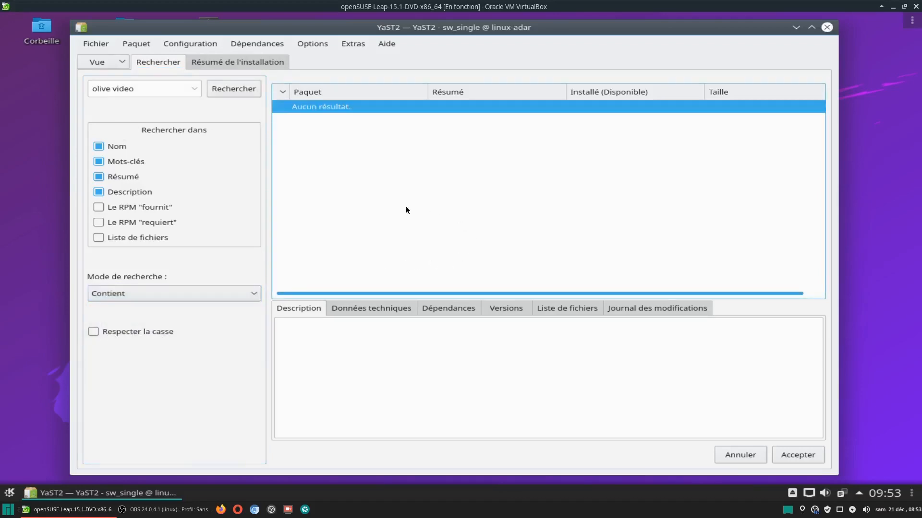
Show the package history, enlarge its window across most of the desktop and widen the Action column.
{"action": "left_click", "coordinate": [344, 45]}
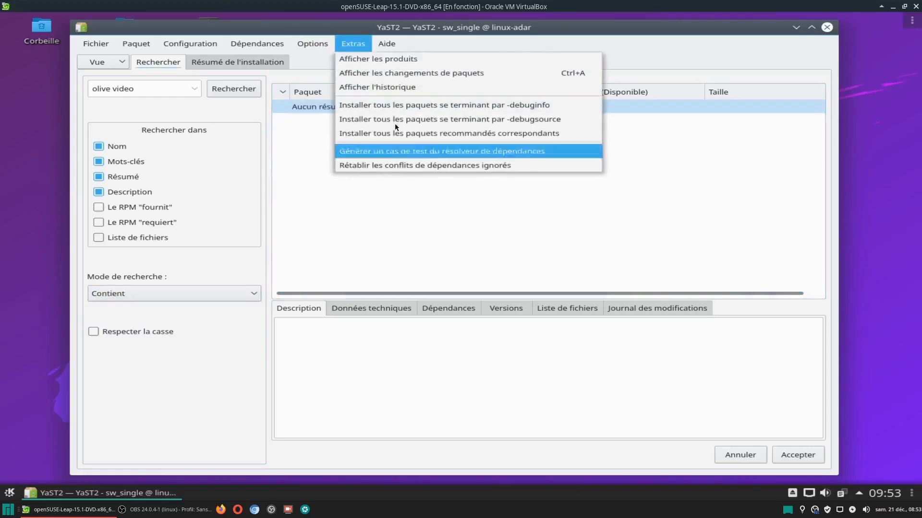
{"action": "left_click", "coordinate": [393, 87]}
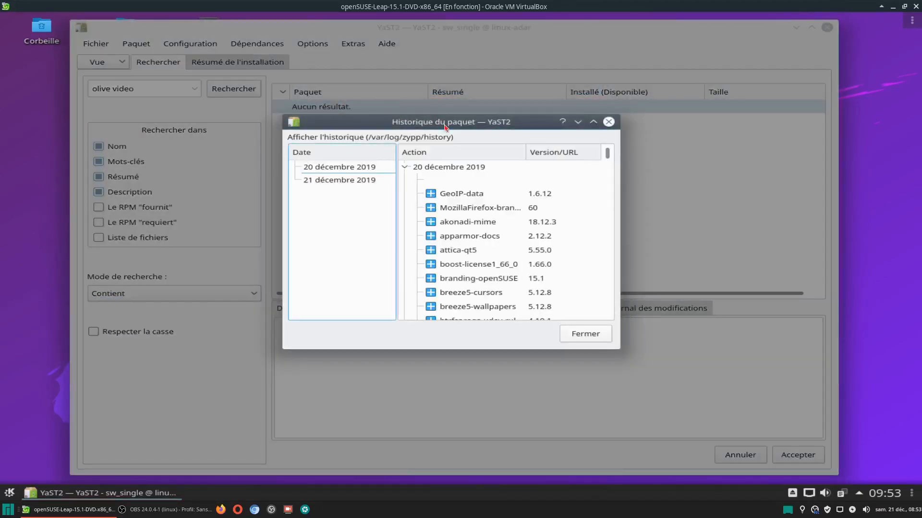
{"action": "left_click_drag", "start_coordinate": [445, 127], "coordinate": [276, 30]}
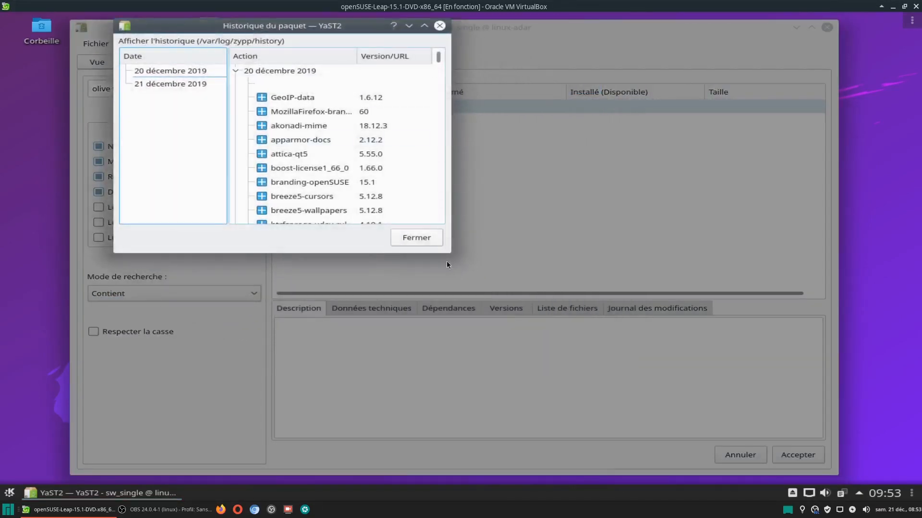
{"action": "left_click_drag", "start_coordinate": [451, 252], "coordinate": [751, 475]}
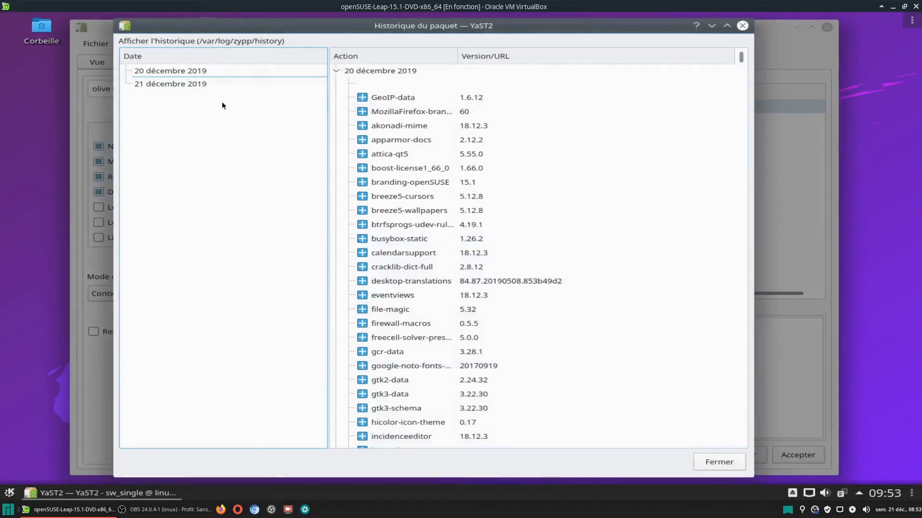
{"action": "left_click", "coordinate": [188, 73]}
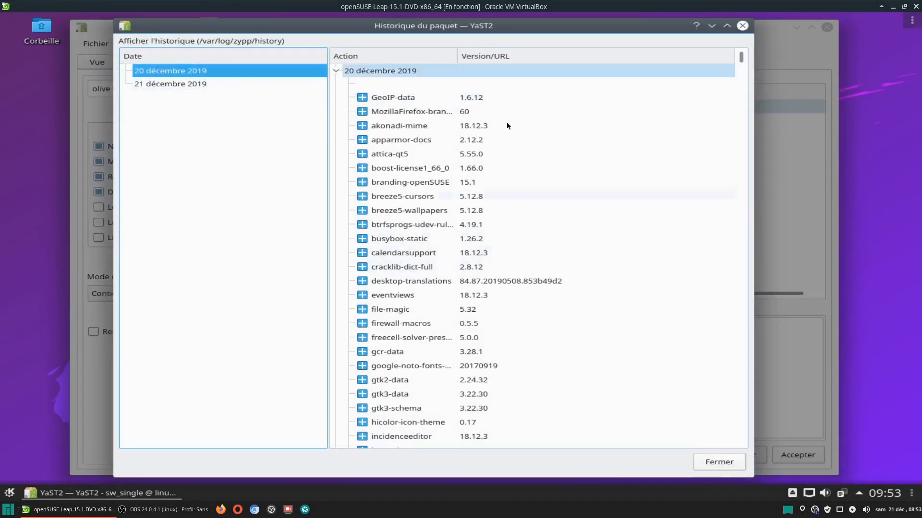
{"action": "left_click_drag", "start_coordinate": [458, 60], "coordinate": [489, 60]}
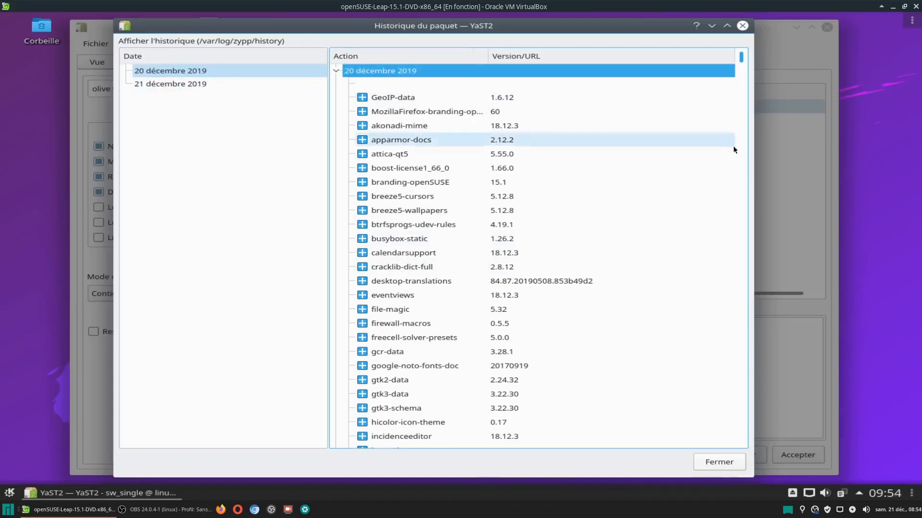
{"action": "left_click_drag", "start_coordinate": [752, 154], "coordinate": [870, 153]}
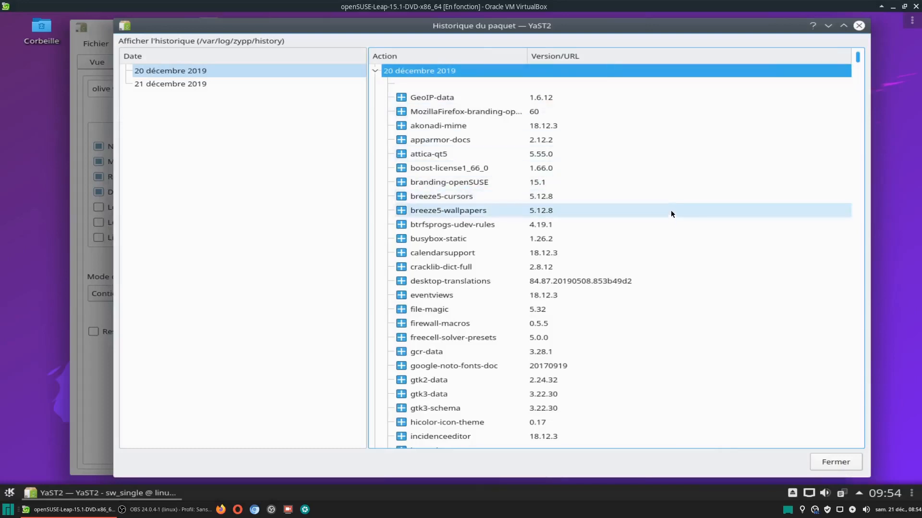
Look through the package actions logged for 20 décembre 2019 and 21 décembre 2019.
{"action": "scroll", "coordinate": [667, 230], "scroll_direction": "down", "scroll_amount": 3}
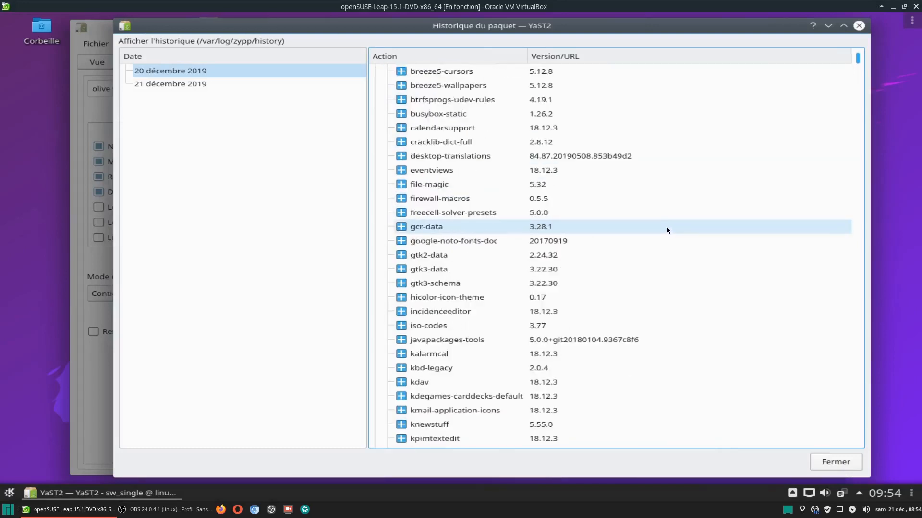
{"action": "scroll", "coordinate": [678, 247], "scroll_direction": "down", "scroll_amount": 2}
{"action": "scroll", "coordinate": [677, 247], "scroll_direction": "down", "scroll_amount": 12}
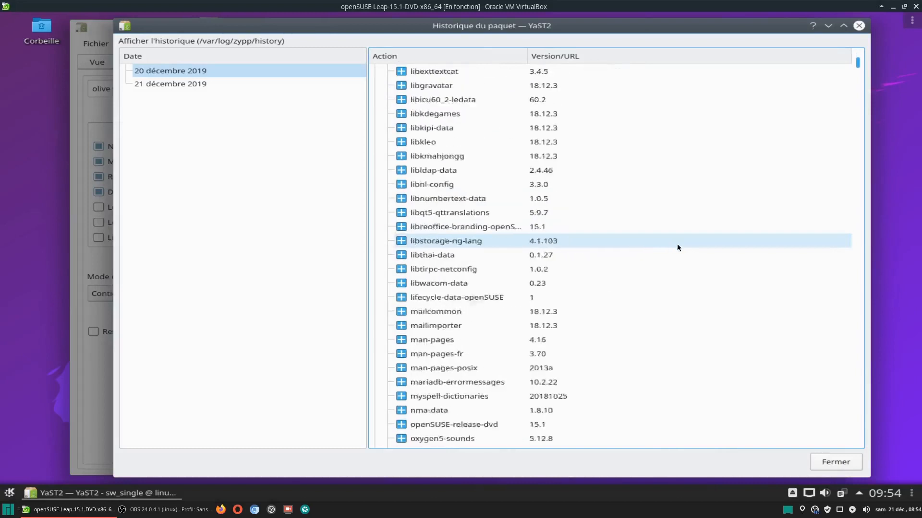
{"action": "left_click", "coordinate": [174, 85]}
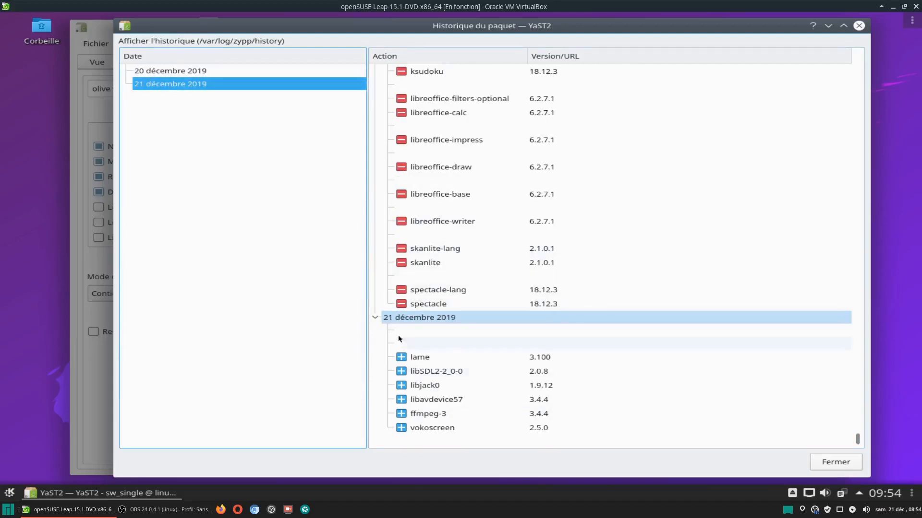
{"action": "scroll", "coordinate": [648, 329], "scroll_direction": "up", "scroll_amount": 3}
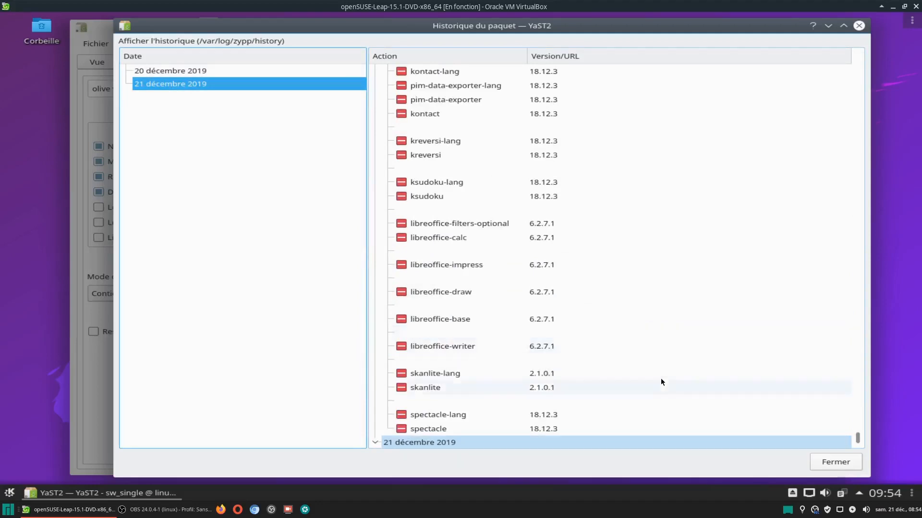
{"action": "scroll", "coordinate": [660, 378], "scroll_direction": "up", "scroll_amount": 3}
{"action": "scroll", "coordinate": [661, 380], "scroll_direction": "up", "scroll_amount": 10}
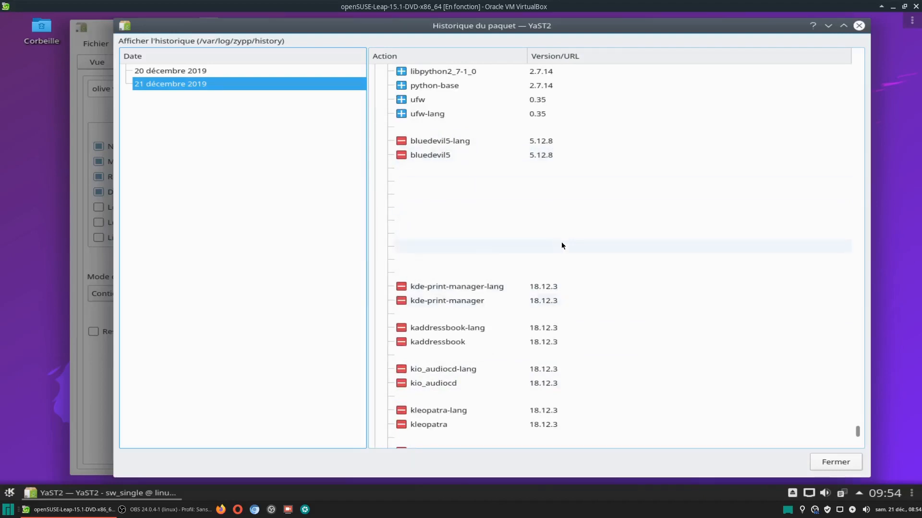
Return to the history of 20 décembre 2019, reposition the window and examine the installed and removed packages down to the end of that day.
{"action": "left_click", "coordinate": [191, 75]}
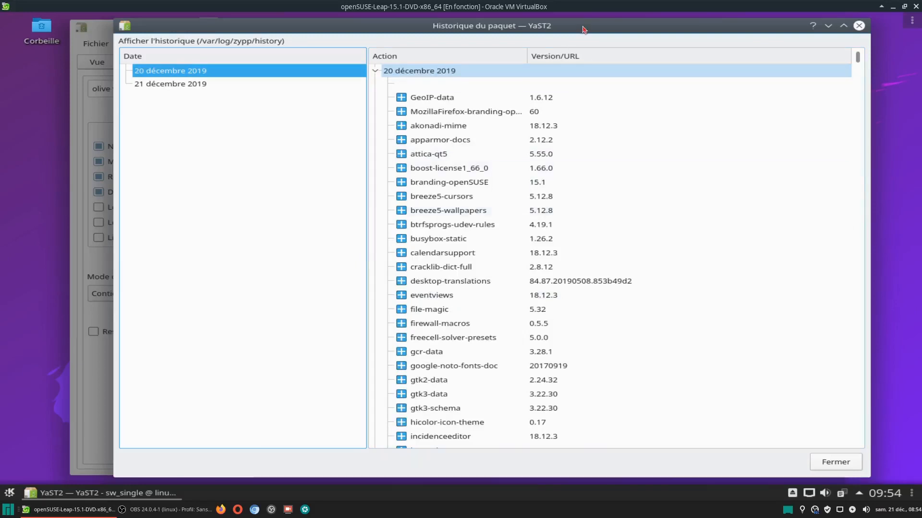
{"action": "left_click_drag", "start_coordinate": [584, 30], "coordinate": [512, 180]}
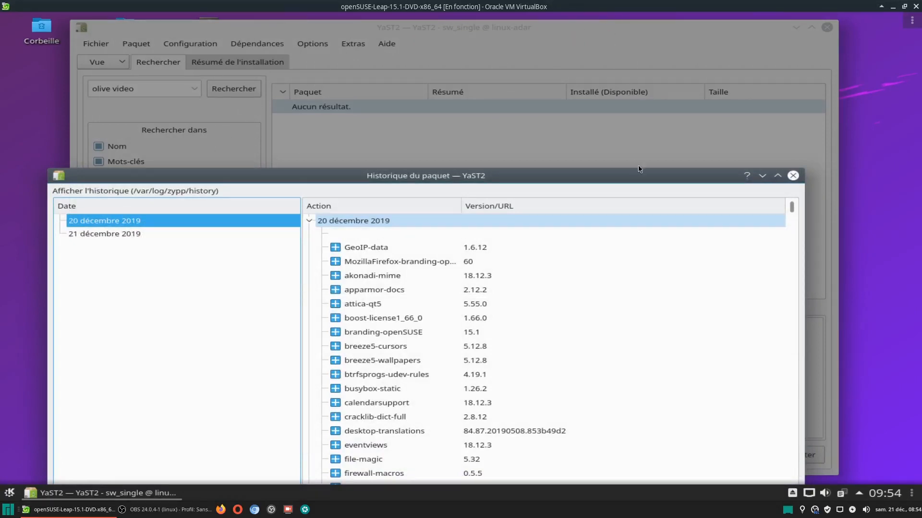
{"action": "left_click_drag", "start_coordinate": [543, 180], "coordinate": [541, 44]}
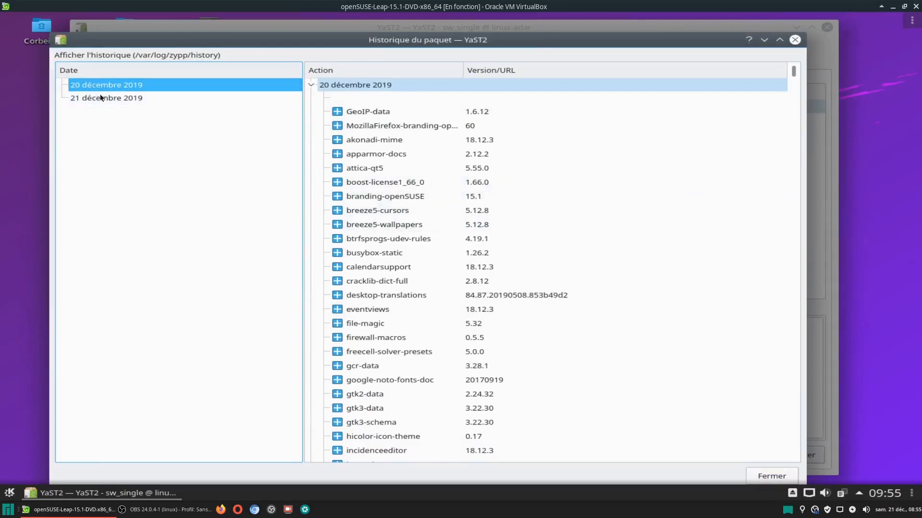
{"action": "scroll", "coordinate": [597, 298], "scroll_direction": "down", "scroll_amount": 1}
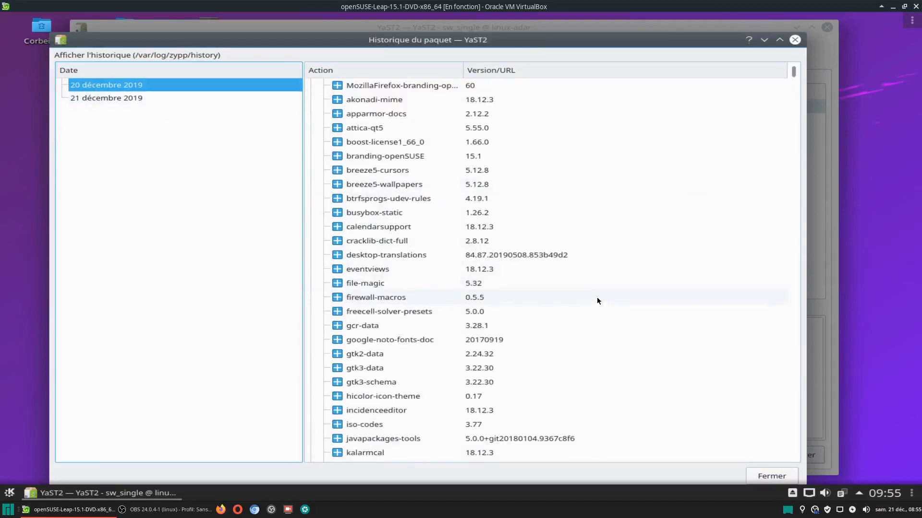
{"action": "scroll", "coordinate": [386, 280], "scroll_direction": "down", "scroll_amount": 1}
{"action": "scroll", "coordinate": [389, 301], "scroll_direction": "down", "scroll_amount": 2}
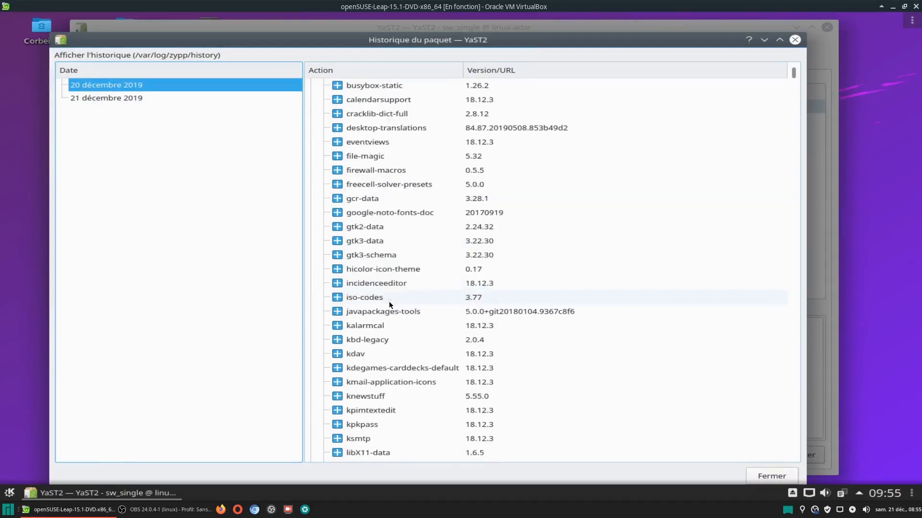
{"action": "scroll", "coordinate": [435, 341], "scroll_direction": "down", "scroll_amount": 11}
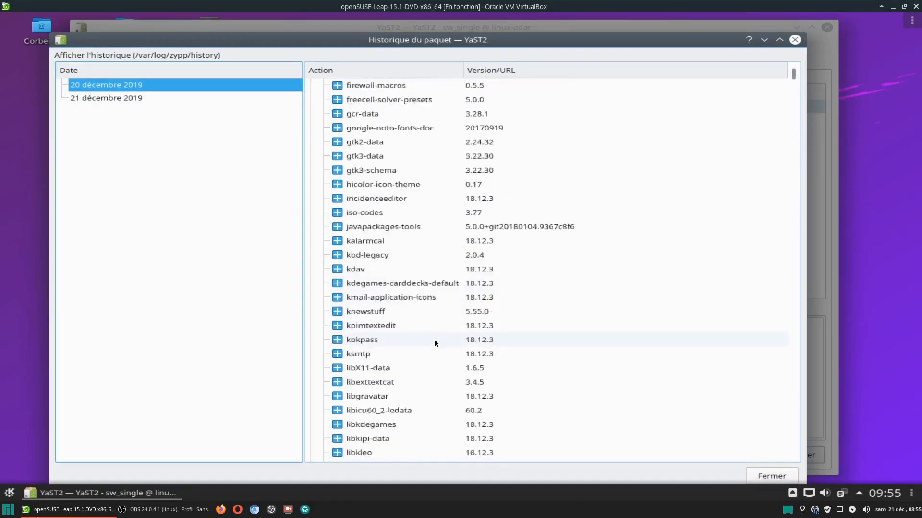
{"action": "scroll", "coordinate": [443, 341], "scroll_direction": "down", "scroll_amount": 15}
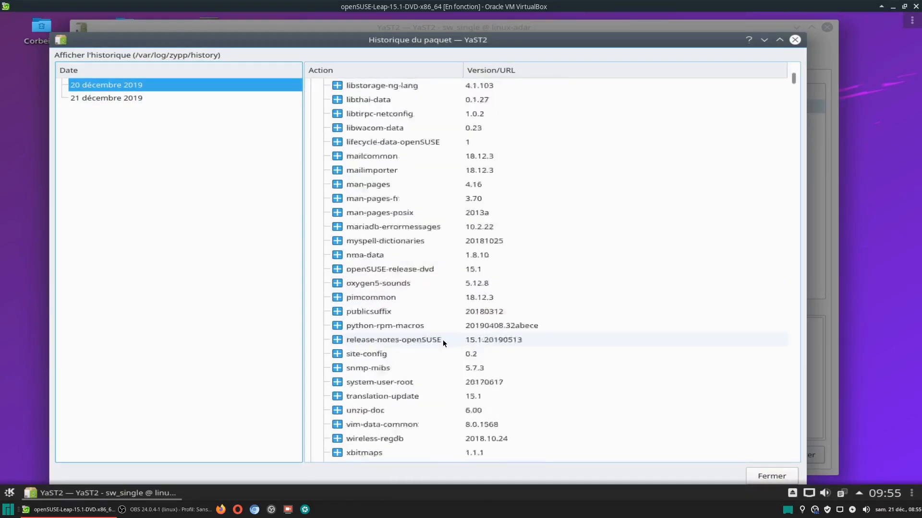
{"action": "scroll", "coordinate": [613, 307], "scroll_direction": "down", "scroll_amount": 3}
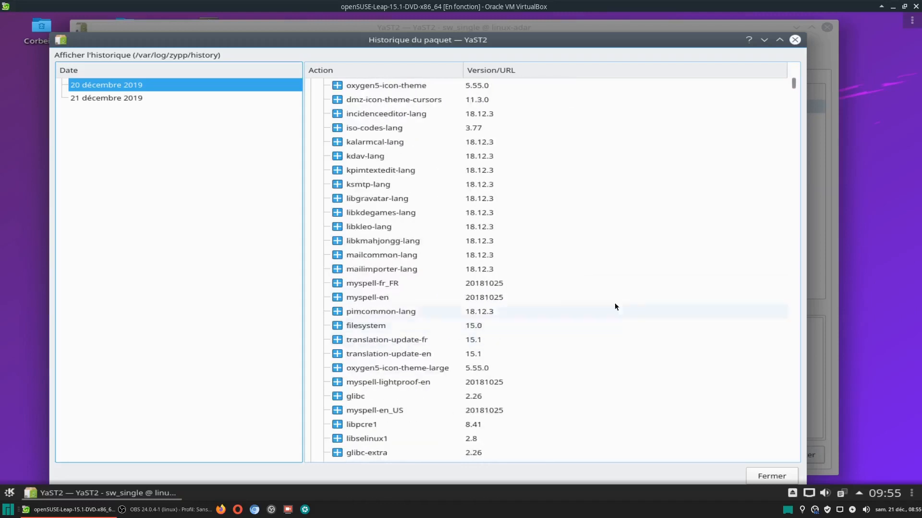
{"action": "scroll", "coordinate": [619, 296], "scroll_direction": "down", "scroll_amount": 10}
{"action": "scroll", "coordinate": [600, 300], "scroll_direction": "down", "scroll_amount": 6}
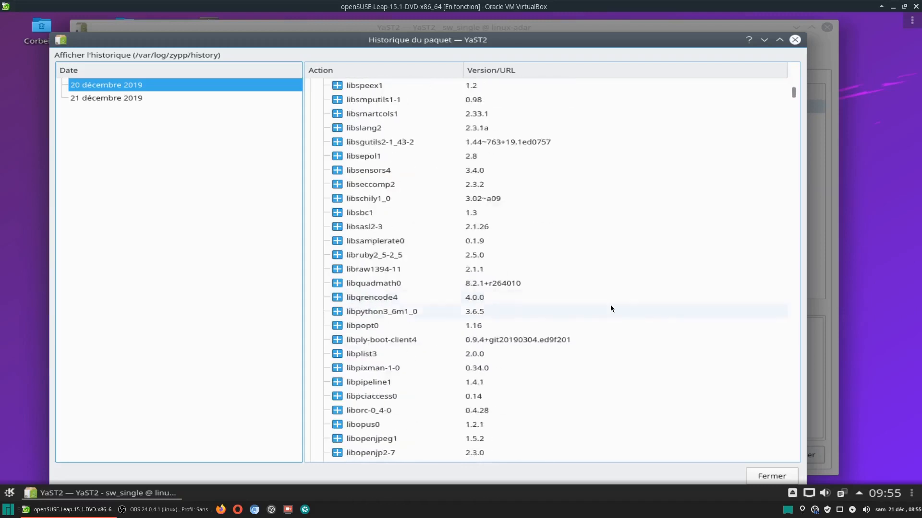
{"action": "left_click_drag", "start_coordinate": [794, 96], "coordinate": [784, 450]}
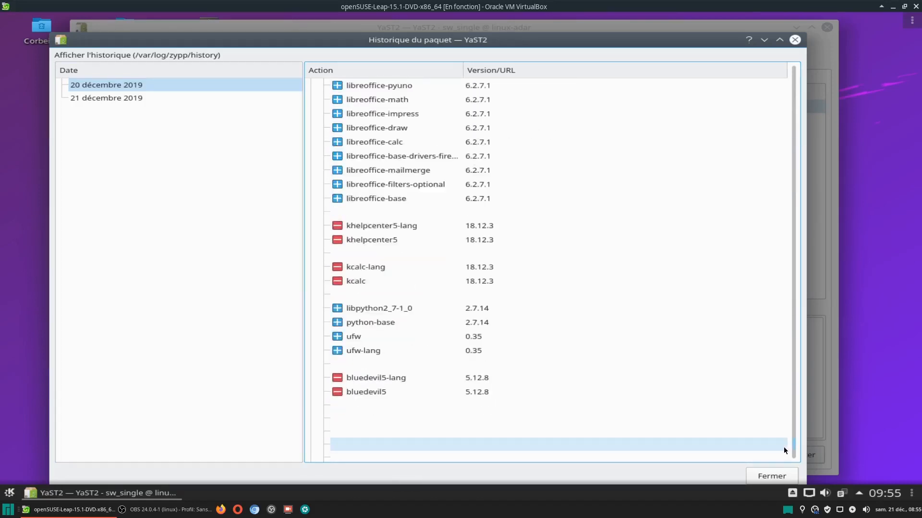
{"action": "left_click", "coordinate": [100, 91]}
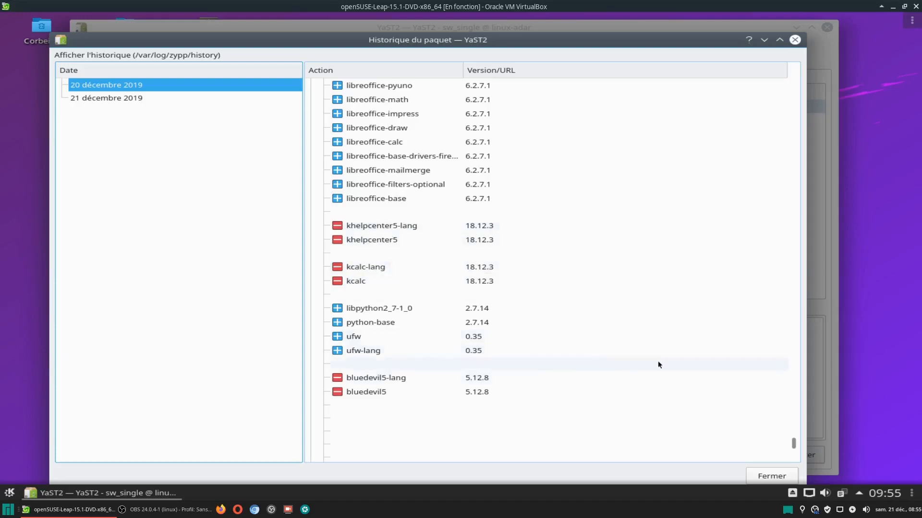
Examine the packages logged at the end of 20 décembre 2019 and on 21 décembre 2019, and close the history and YaST2.
{"action": "scroll", "coordinate": [667, 346], "scroll_direction": "up", "scroll_amount": 2}
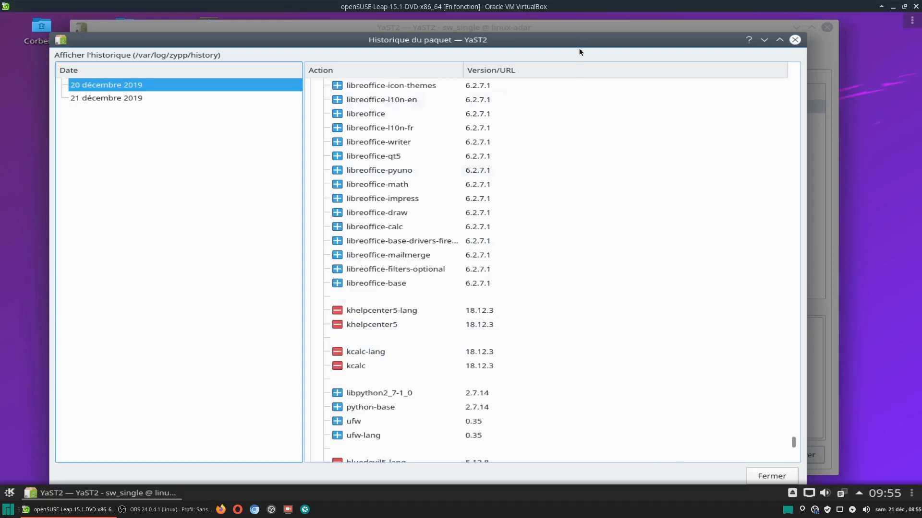
{"action": "left_click_drag", "start_coordinate": [579, 48], "coordinate": [607, 32]}
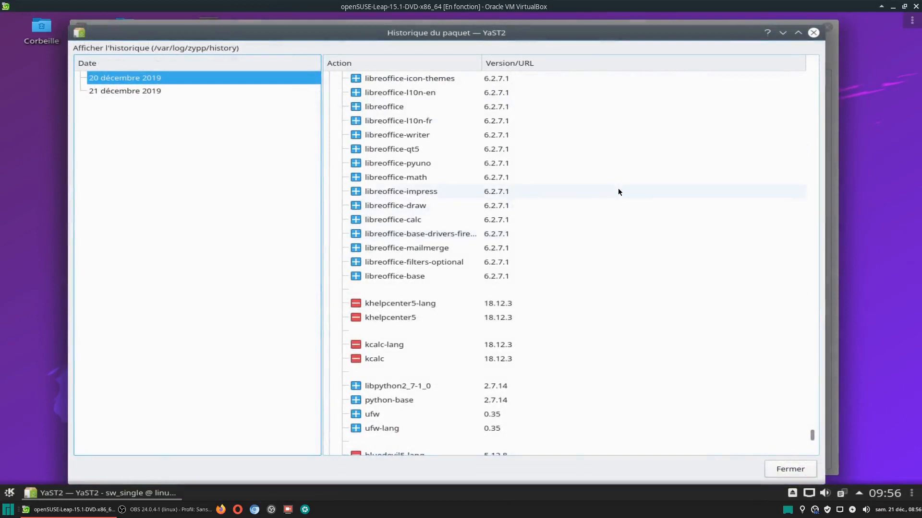
{"action": "scroll", "coordinate": [707, 374], "scroll_direction": "down", "scroll_amount": 4}
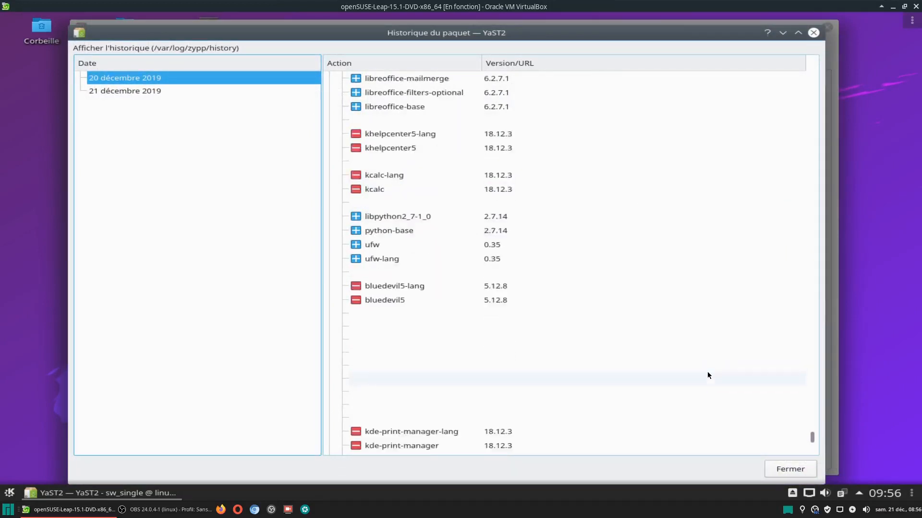
{"action": "scroll", "coordinate": [707, 375], "scroll_direction": "down", "scroll_amount": 10}
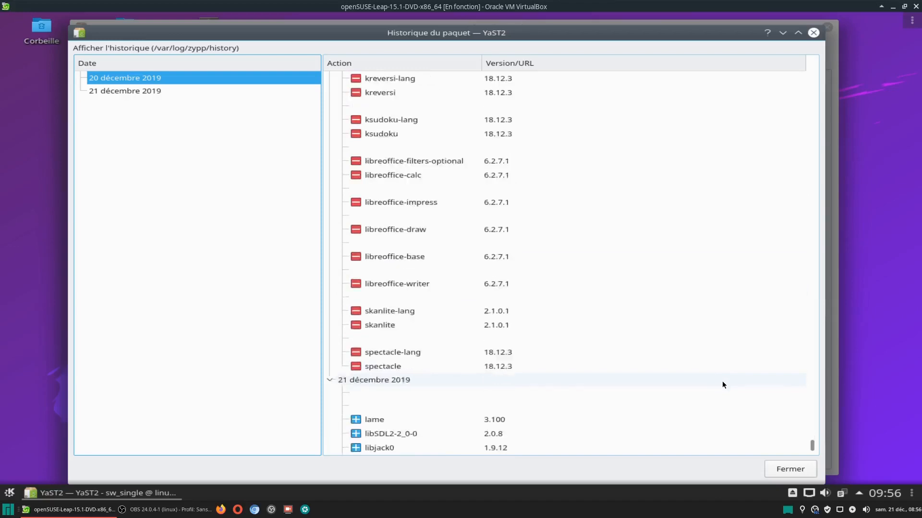
{"action": "scroll", "coordinate": [722, 382], "scroll_direction": "down", "scroll_amount": 2}
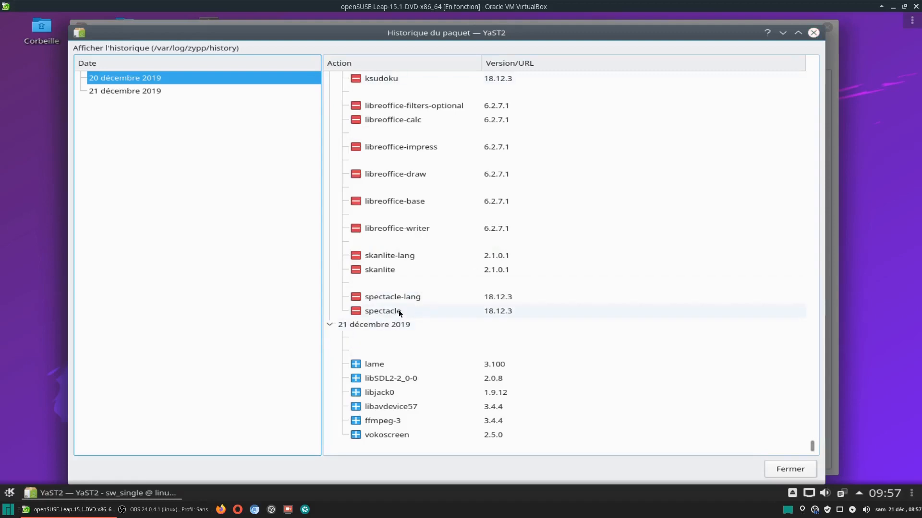
{"action": "scroll", "coordinate": [595, 304], "scroll_direction": "up", "scroll_amount": 2}
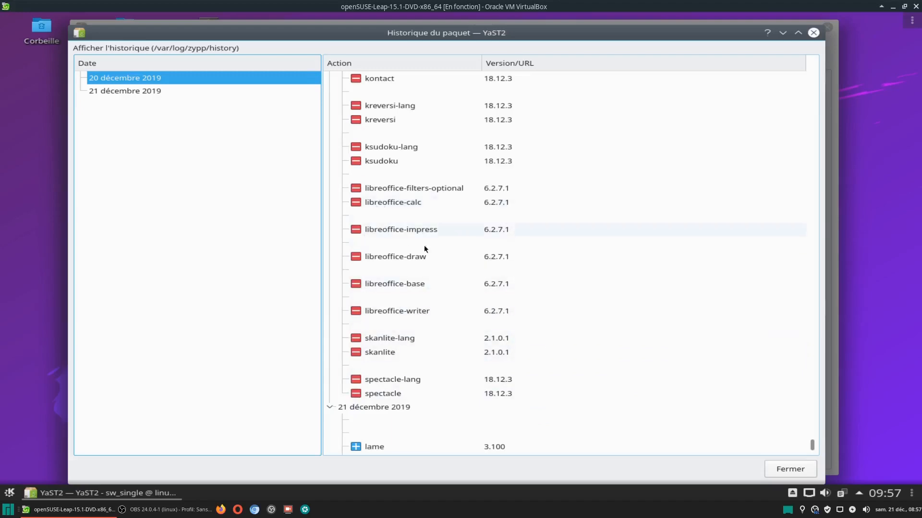
{"action": "left_click", "coordinate": [813, 38]}
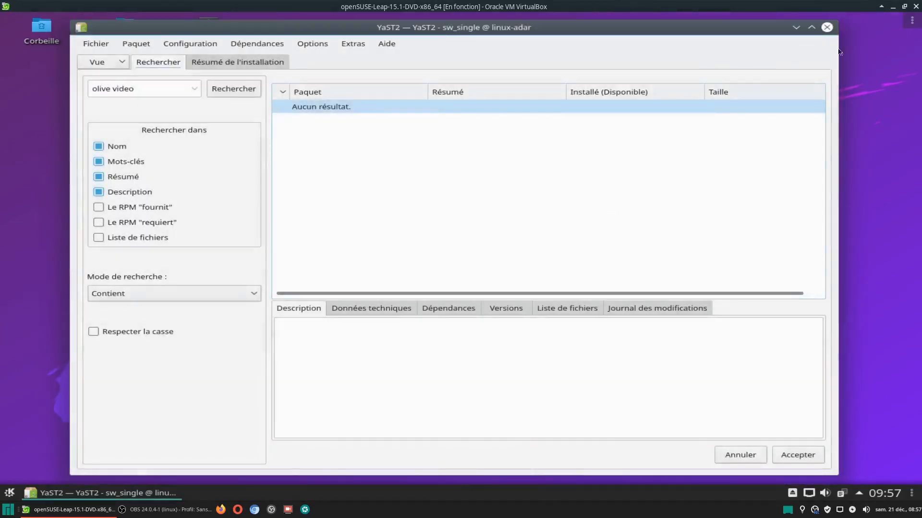
{"action": "left_click", "coordinate": [826, 27]}
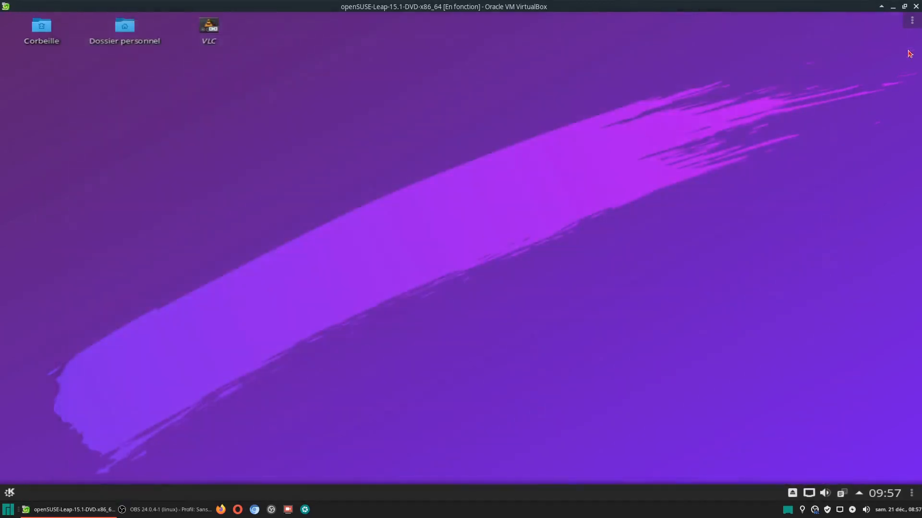
Launch Discover from the system applications twice, look at its featured applications page and close it each time.
{"action": "left_click", "coordinate": [12, 493]}
{"action": "mouse_move", "coordinate": [72, 402]}
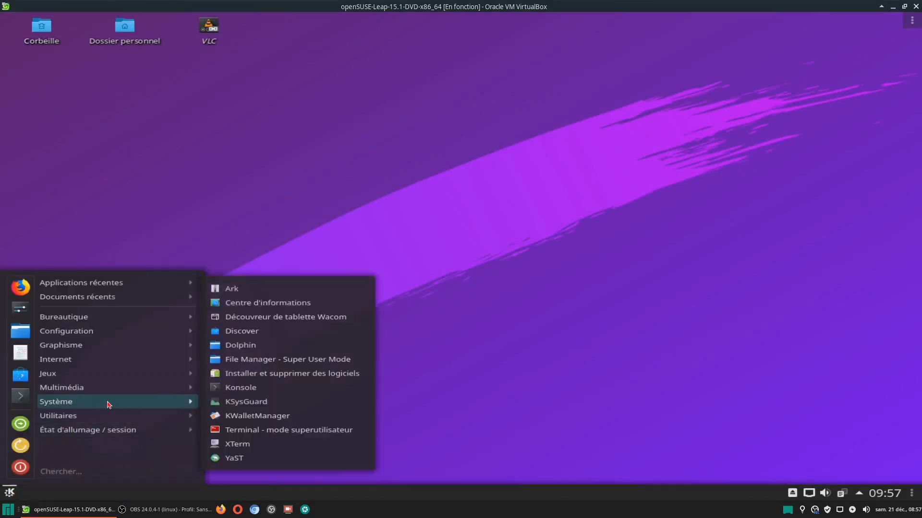
{"action": "left_click", "coordinate": [247, 335]}
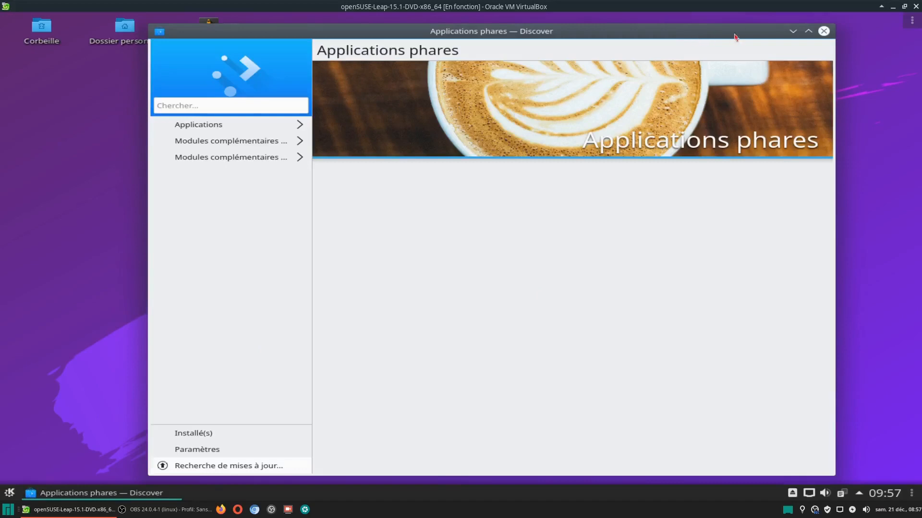
{"action": "left_click", "coordinate": [823, 31]}
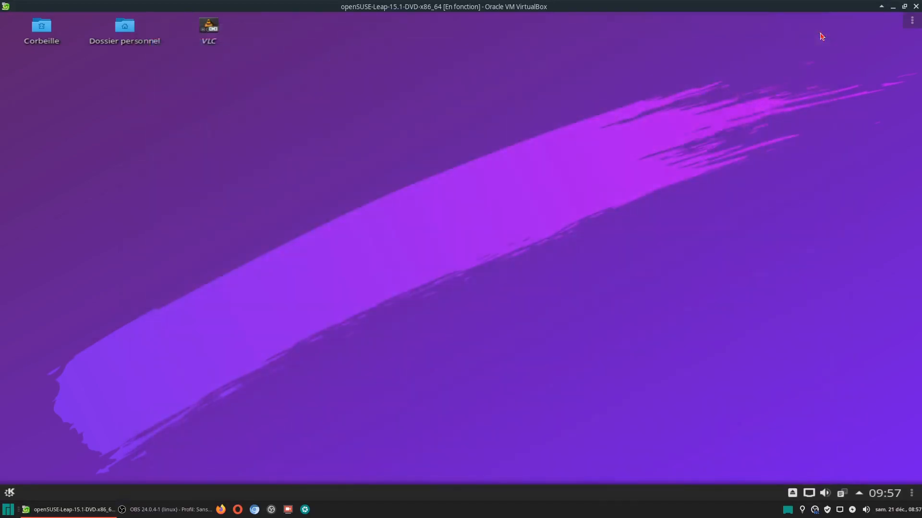
{"action": "left_click", "coordinate": [8, 494]}
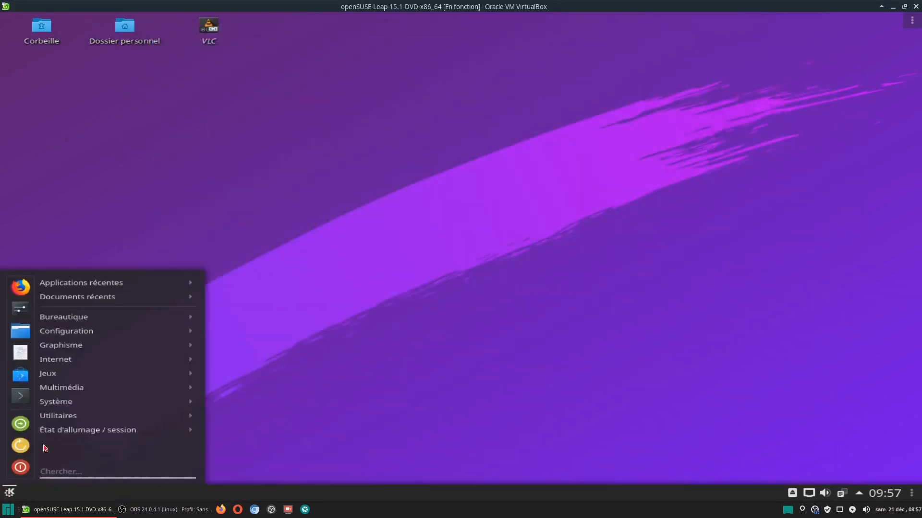
{"action": "mouse_move", "coordinate": [60, 407]}
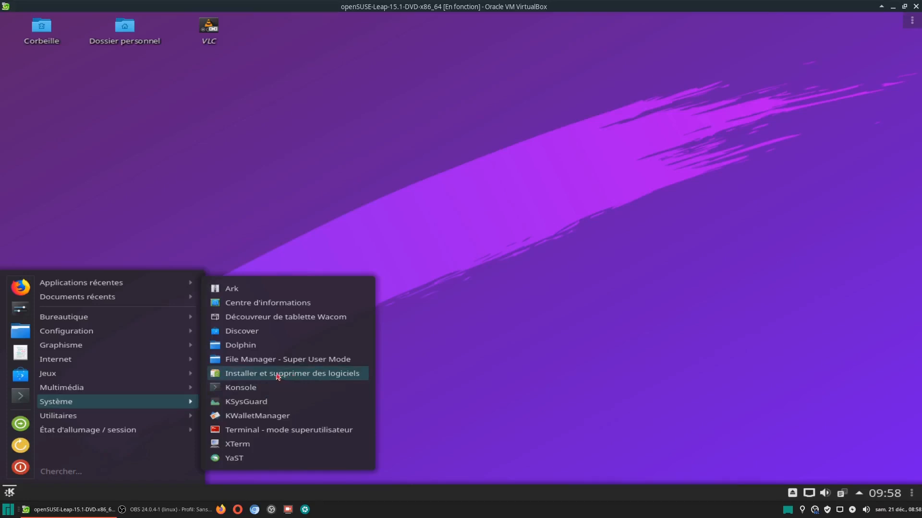
{"action": "left_click", "coordinate": [244, 332]}
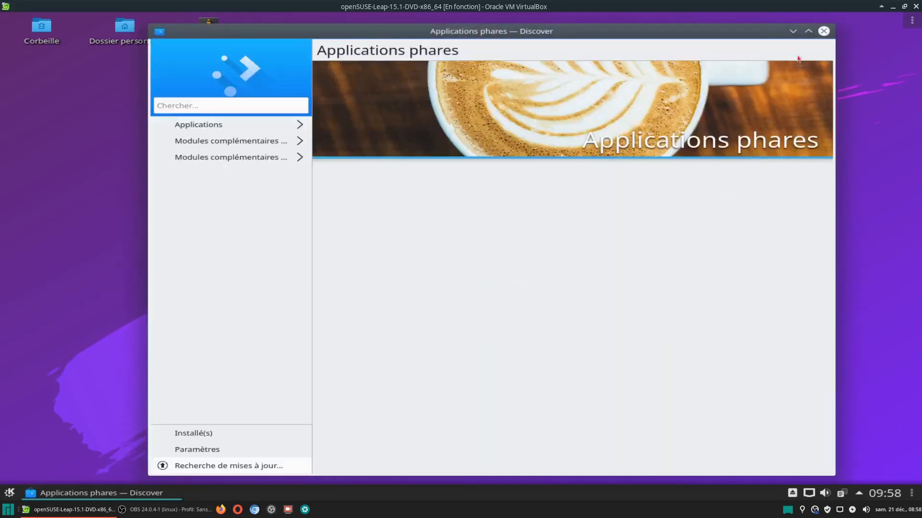
{"action": "left_click", "coordinate": [824, 31]}
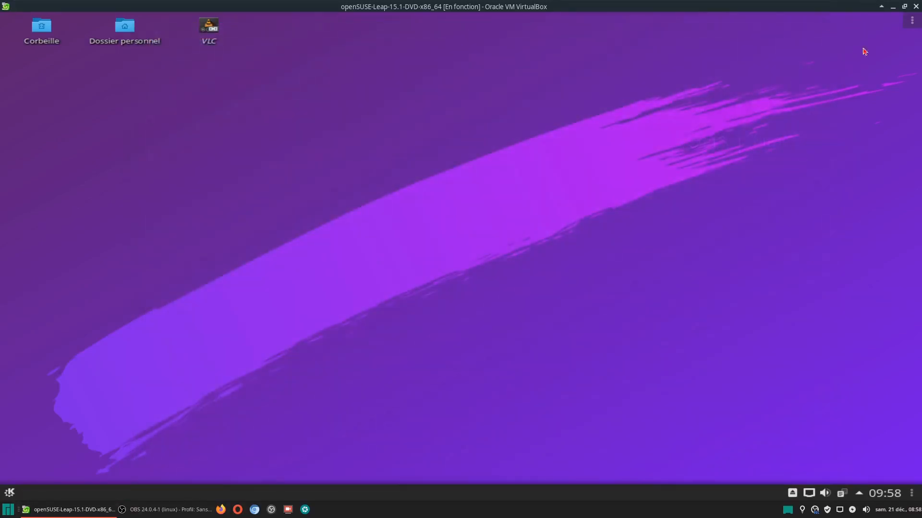
Minimize the virtual machine and OBS, and start the Pamac software manager on the Manjaro host desktop.
{"action": "left_click", "coordinate": [893, 7]}
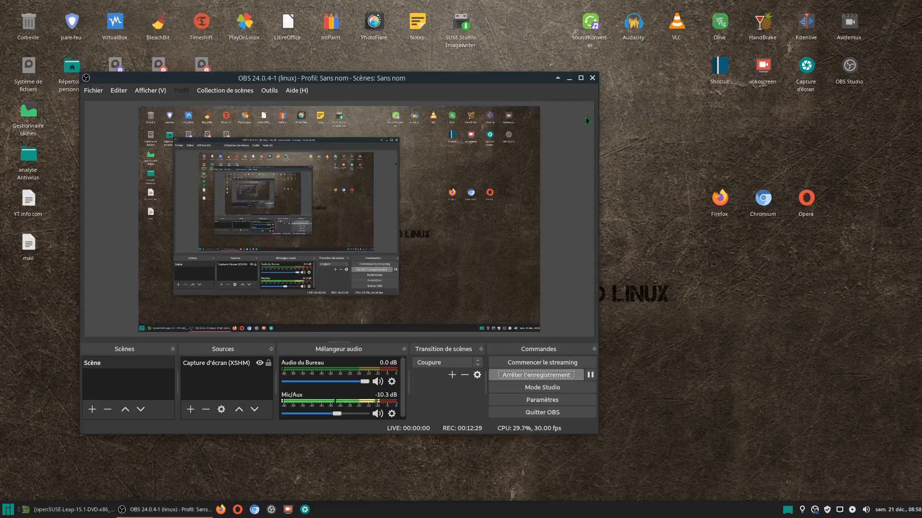
{"action": "left_click", "coordinate": [569, 78]}
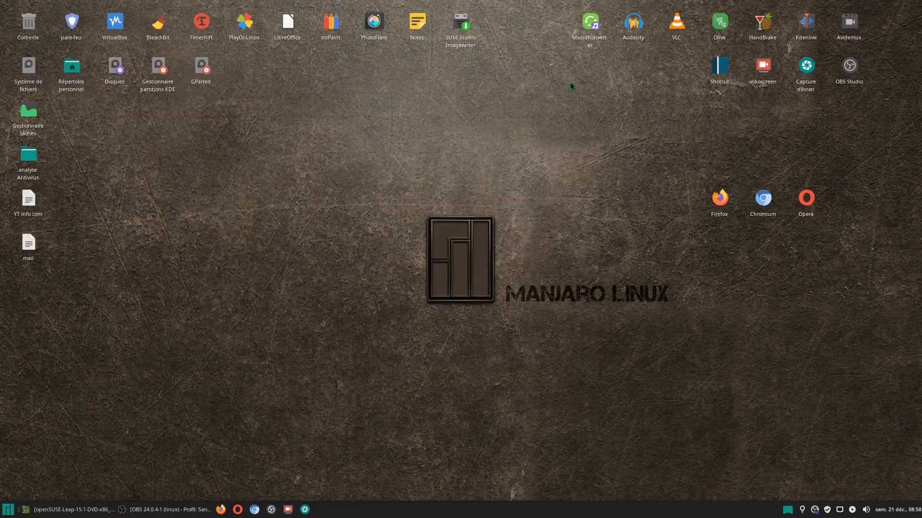
{"action": "left_click", "coordinate": [827, 510]}
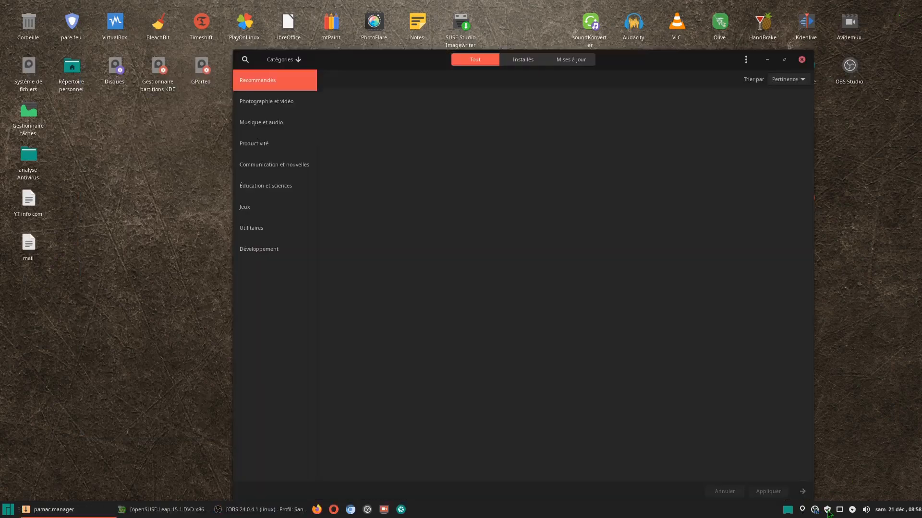
{"action": "left_click_drag", "start_coordinate": [622, 58], "coordinate": [535, 23]}
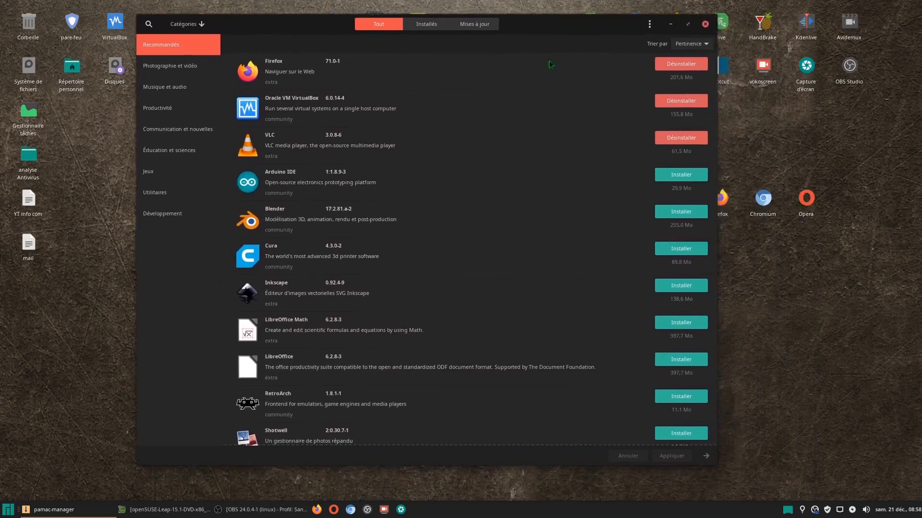
Show the Pamac history in an enlarged window, examine its logged package installations and upgrades, and close Pamac.
{"action": "left_click", "coordinate": [649, 24]}
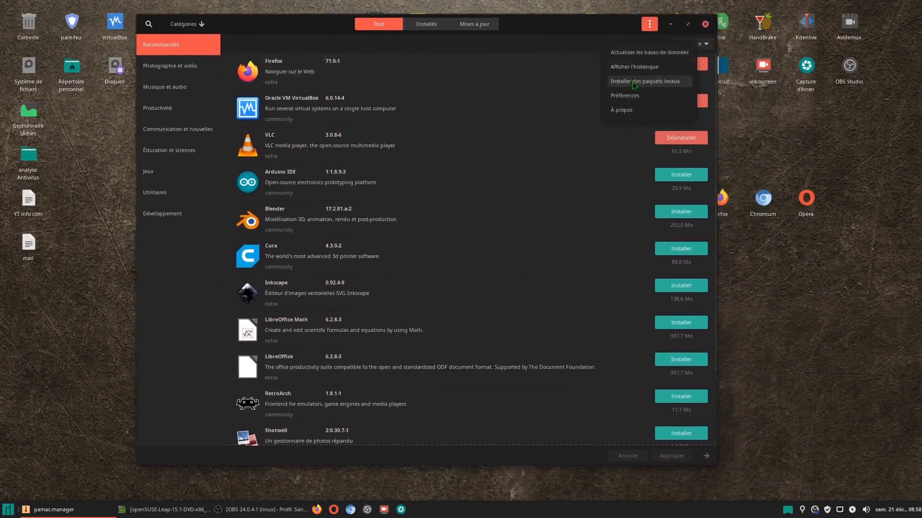
{"action": "left_click", "coordinate": [633, 67]}
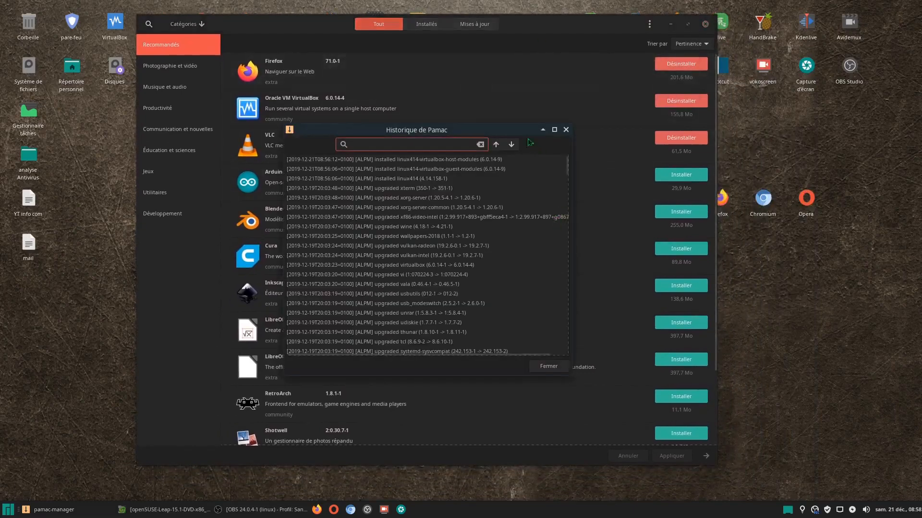
{"action": "left_click_drag", "start_coordinate": [567, 160], "coordinate": [325, 102]}
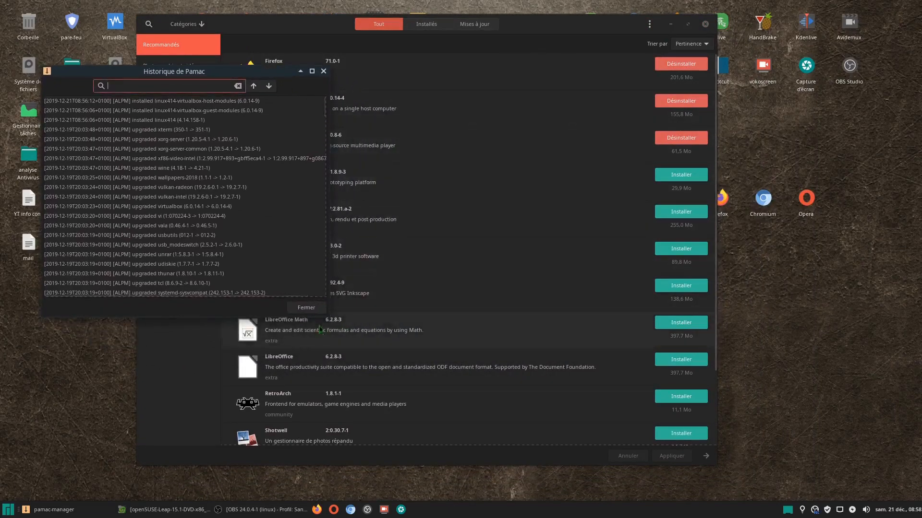
{"action": "left_click_drag", "start_coordinate": [329, 315], "coordinate": [469, 487]}
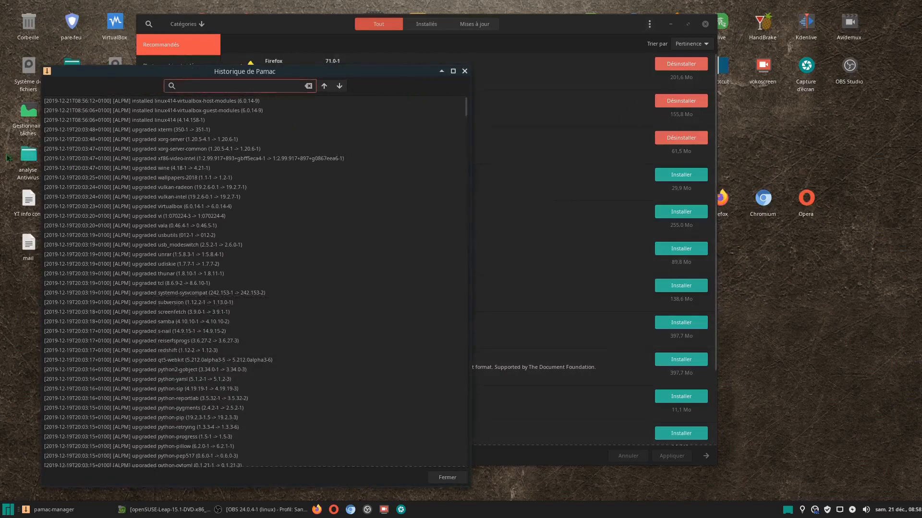
{"action": "left_click_drag", "start_coordinate": [400, 70], "coordinate": [420, 61]}
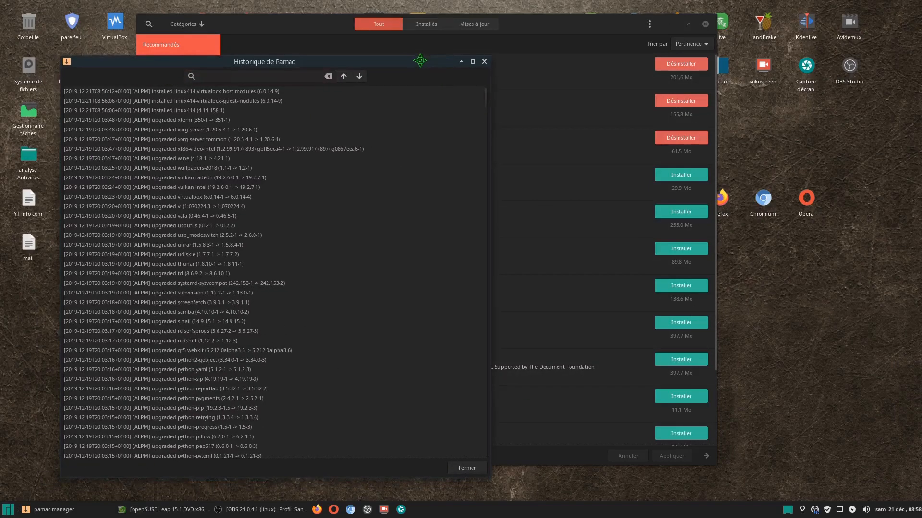
{"action": "left_click", "coordinate": [484, 61]}
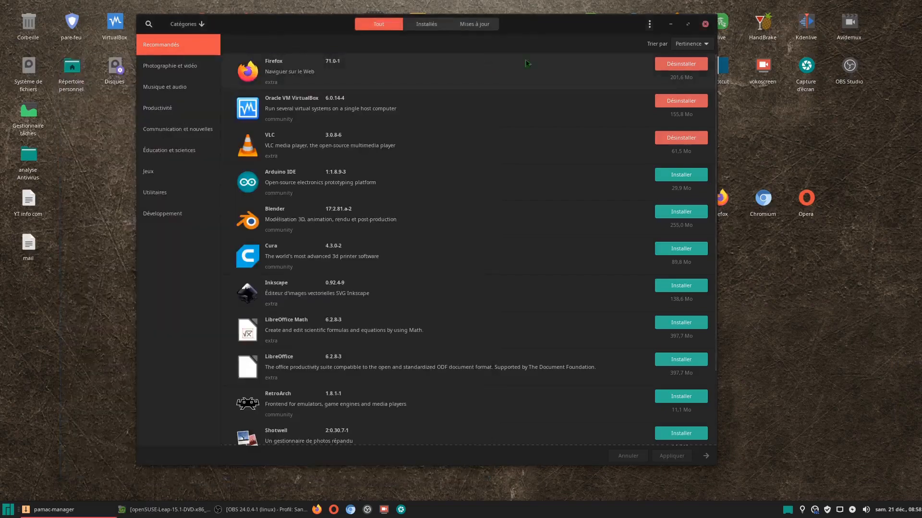
{"action": "left_click", "coordinate": [705, 24]}
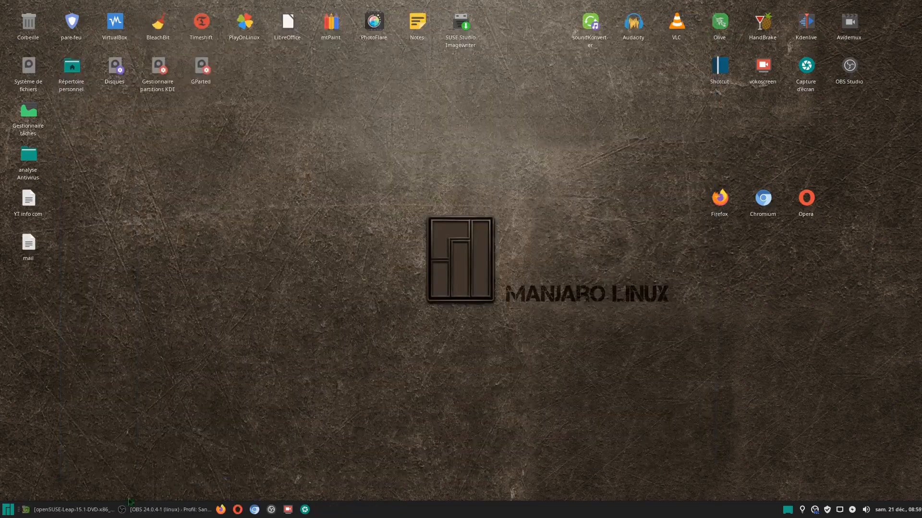
Return to the openSUSE virtual machine and launch "Installer et supprimer des logiciels", authenticating with the superuser password.
{"action": "left_click", "coordinate": [81, 510]}
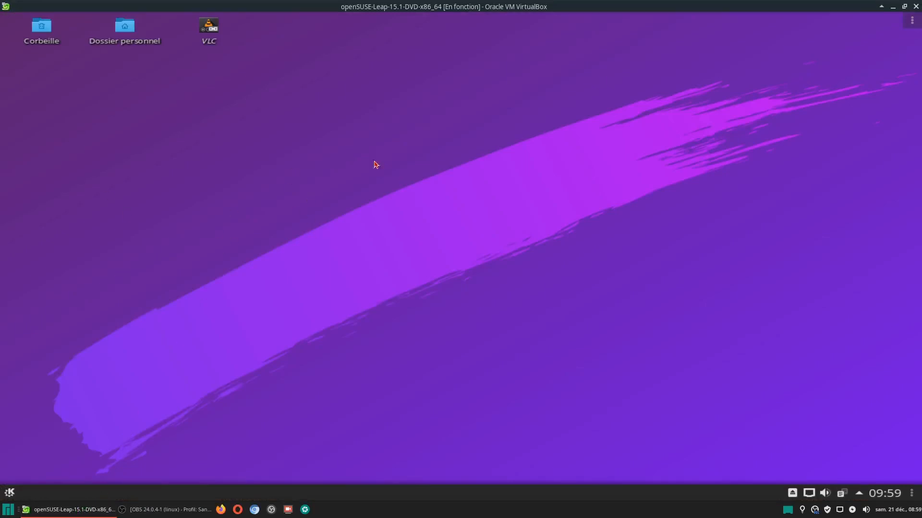
{"action": "left_click", "coordinate": [10, 493]}
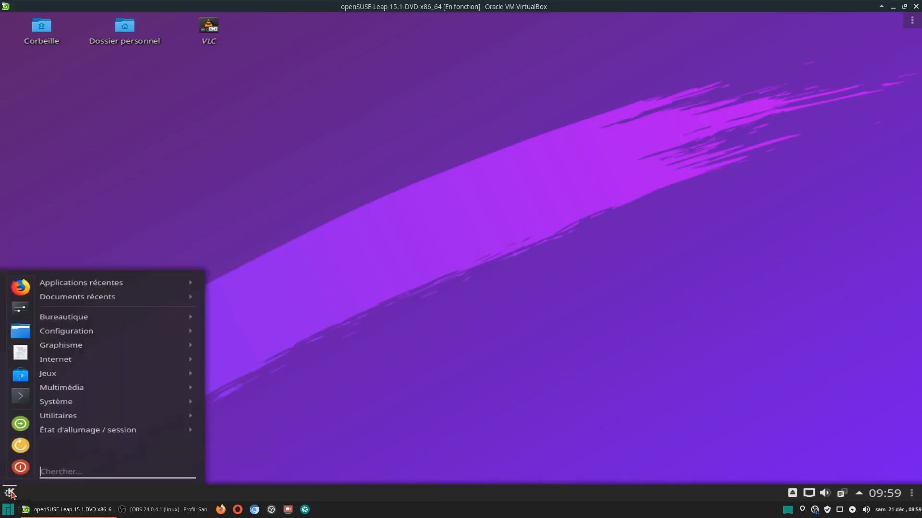
{"action": "mouse_move", "coordinate": [70, 417]}
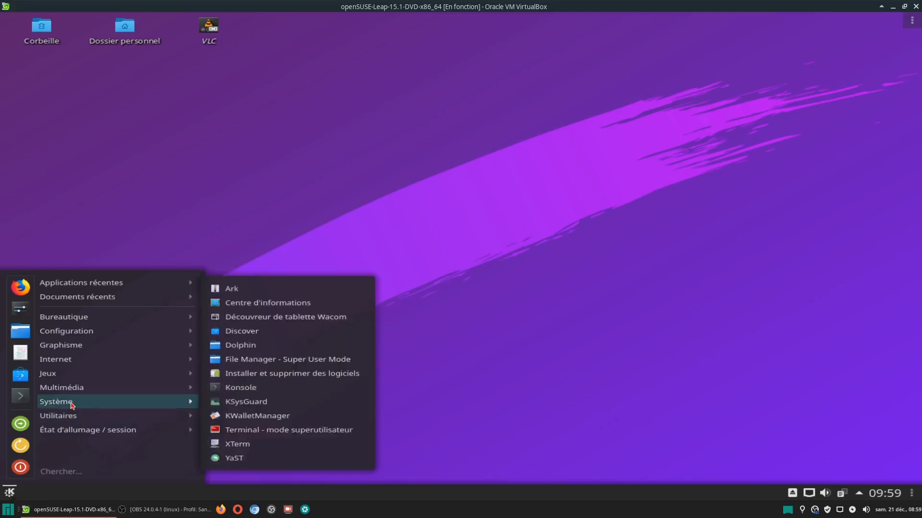
{"action": "left_click", "coordinate": [267, 375]}
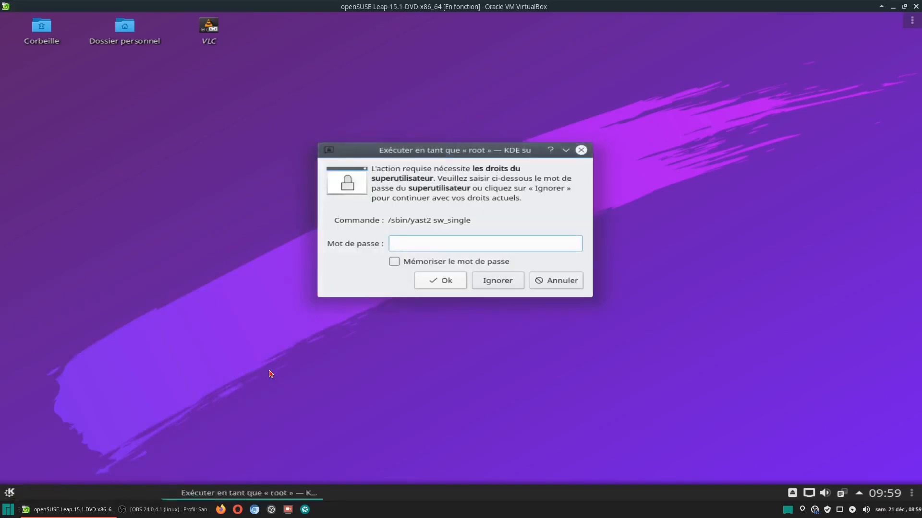
{"action": "type", "text": "•"}
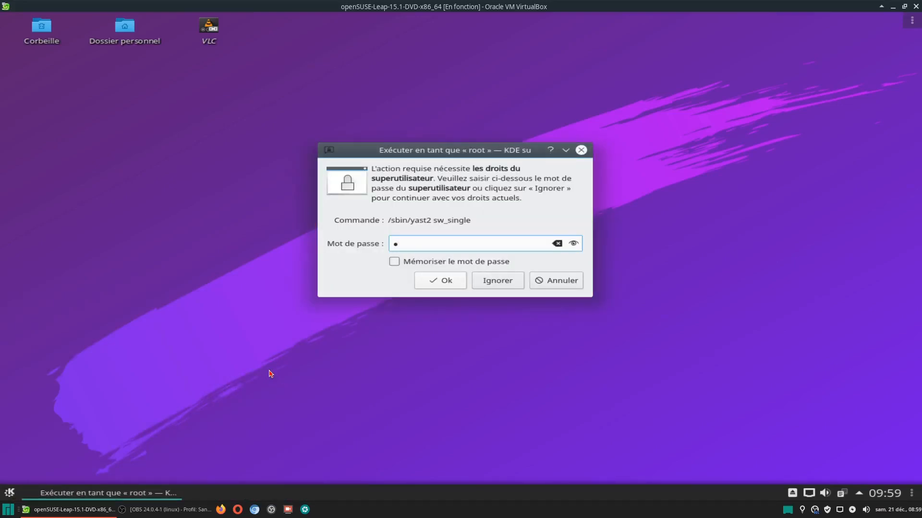
{"action": "key", "text": "Return"}
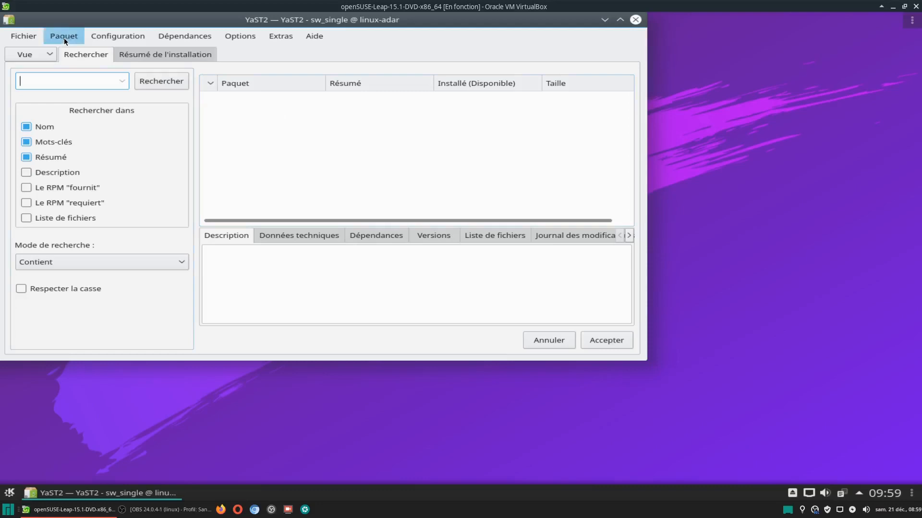
Look through the package manager's available commands, show the package history with "Afficher l'historique", and close the history window.
{"action": "left_click", "coordinate": [31, 38]}
{"action": "mouse_move", "coordinate": [66, 43]}
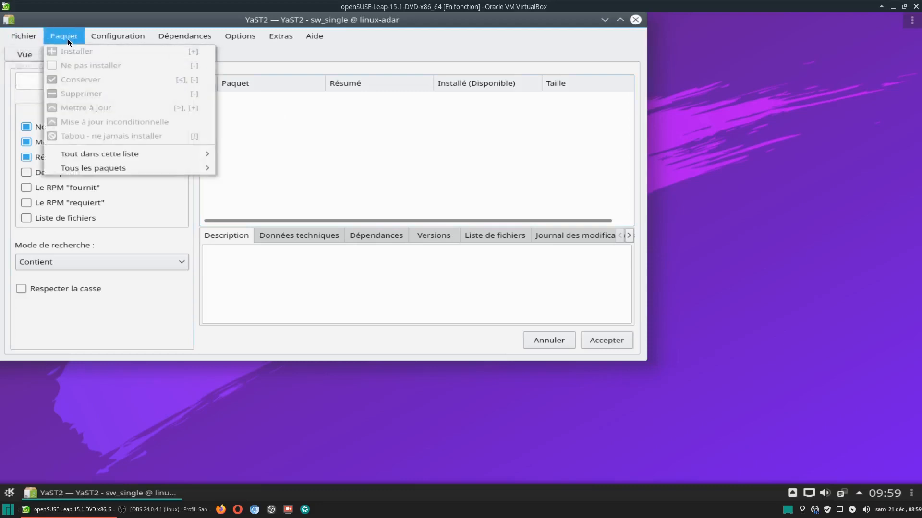
{"action": "mouse_move", "coordinate": [102, 39]}
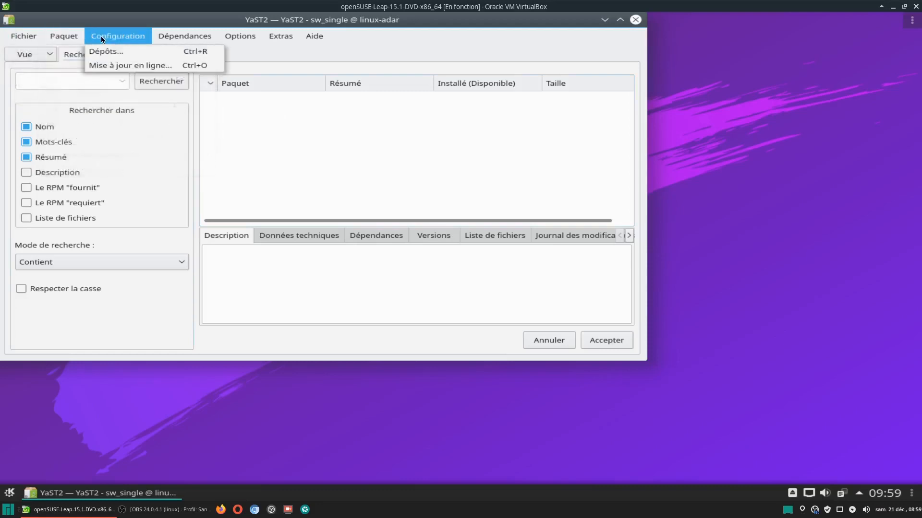
{"action": "mouse_move", "coordinate": [161, 36]}
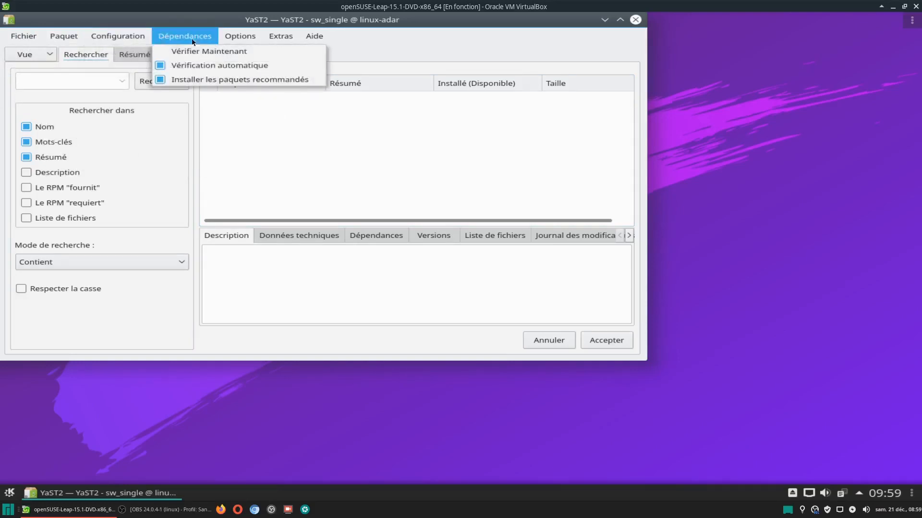
{"action": "mouse_move", "coordinate": [229, 36]}
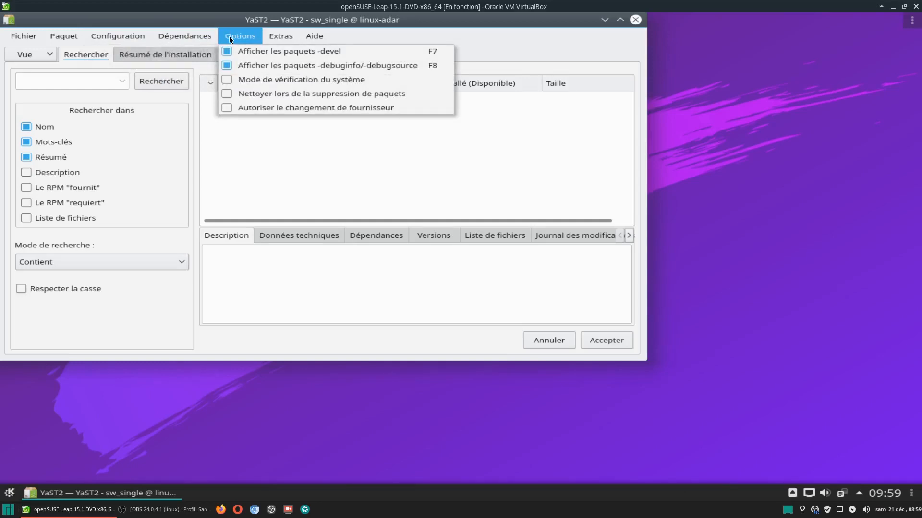
{"action": "mouse_move", "coordinate": [271, 41]}
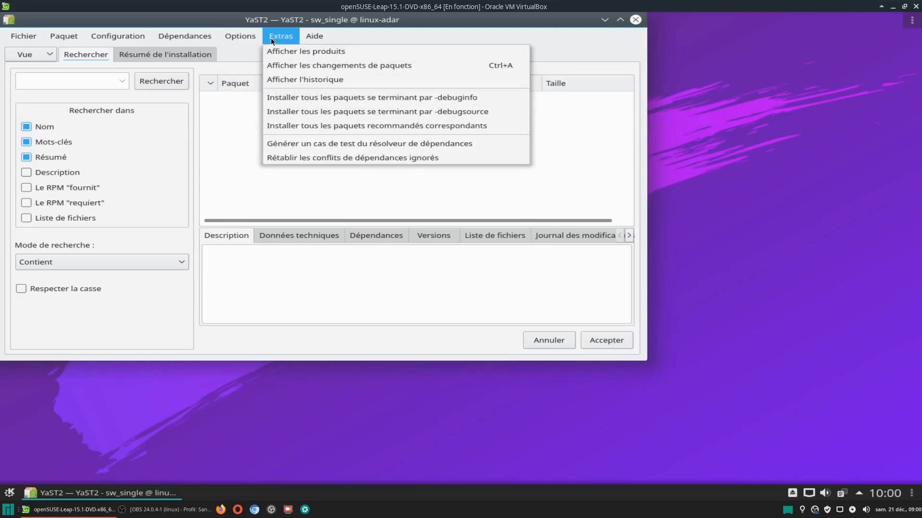
{"action": "left_click", "coordinate": [287, 79]}
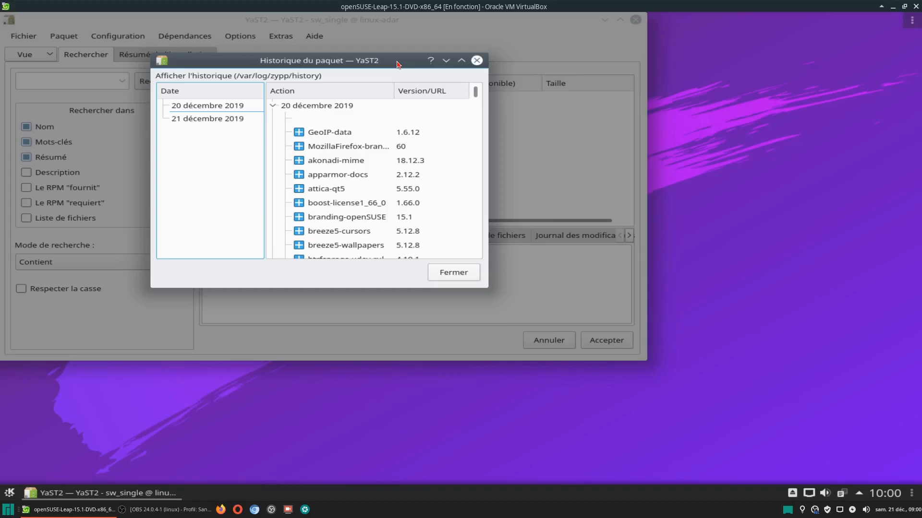
{"action": "left_click", "coordinate": [476, 60]}
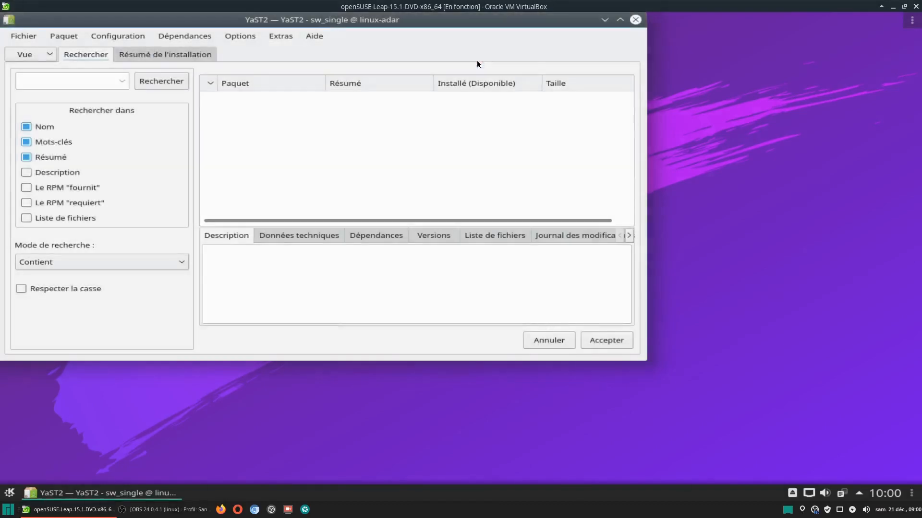
Point out the "Afficher l'historique" command again, close the YaST2 software manager, and minimize the virtual machine to return to the Manjaro desktop.
{"action": "left_click", "coordinate": [280, 36]}
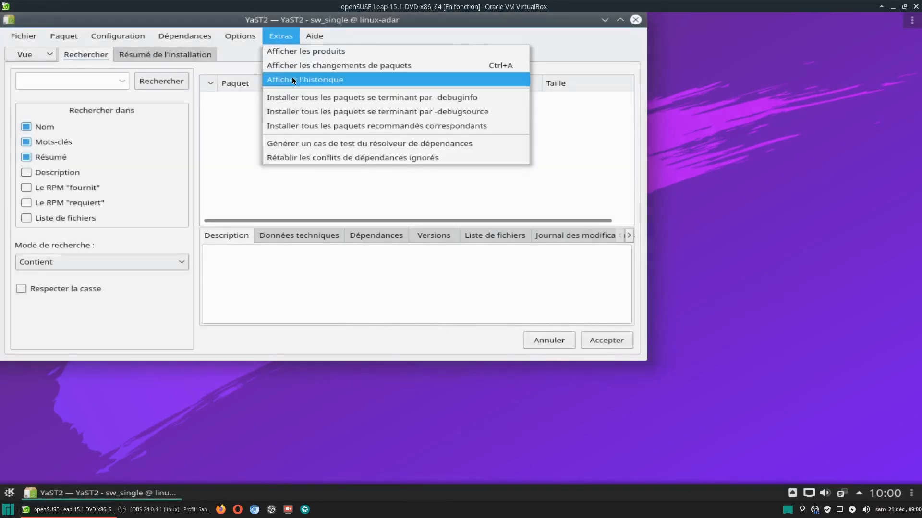
{"action": "left_click", "coordinate": [630, 34]}
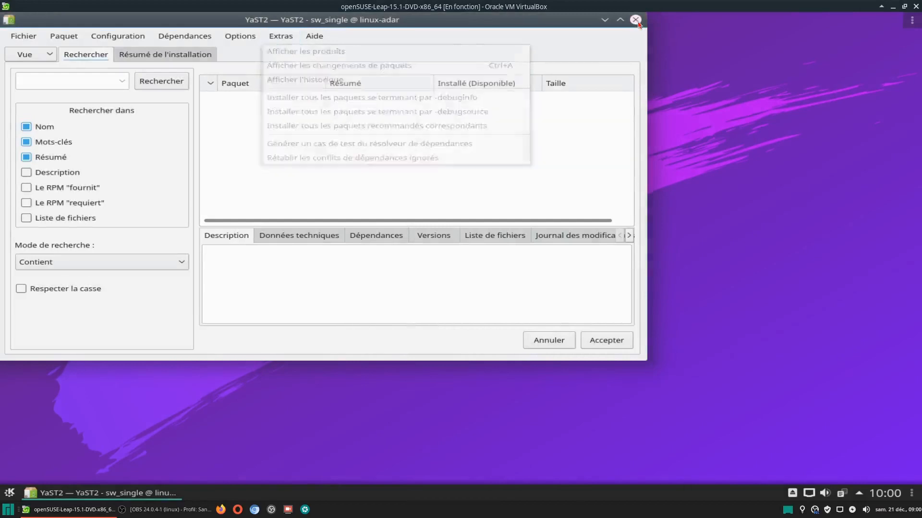
{"action": "left_click", "coordinate": [636, 20]}
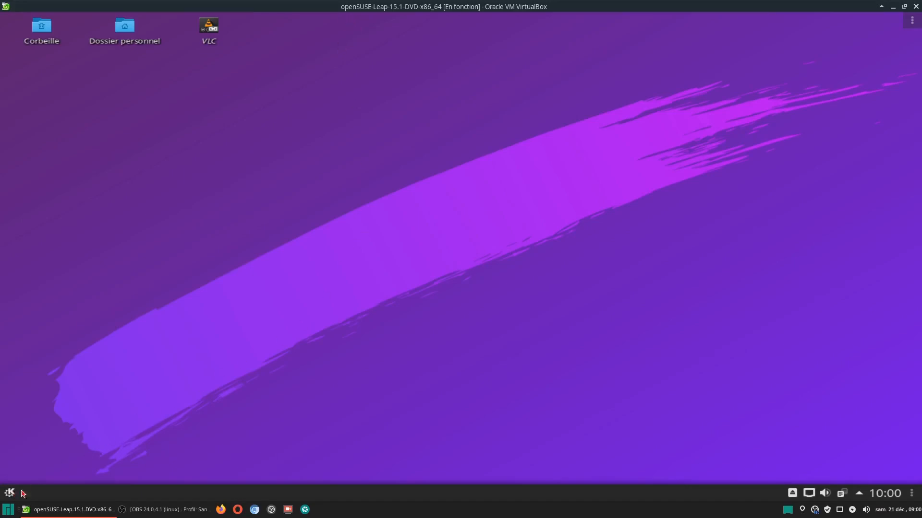
{"action": "left_click", "coordinate": [893, 6]}
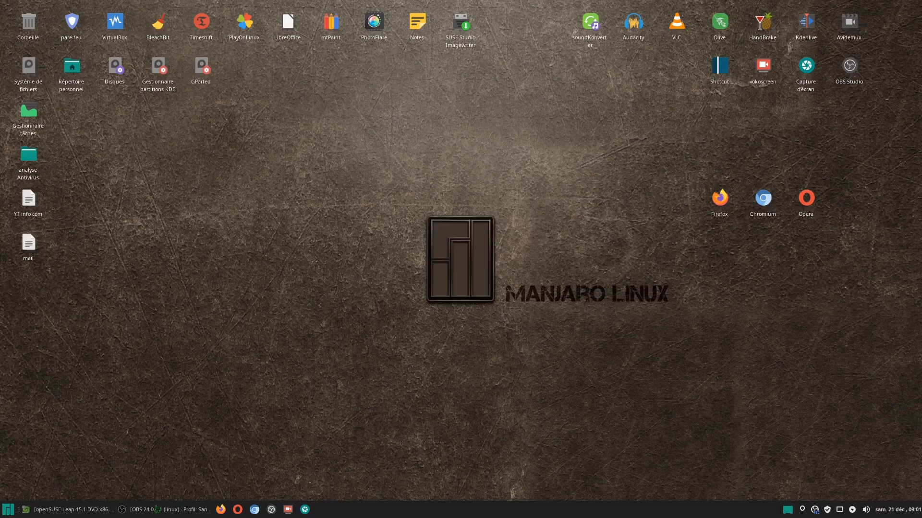
{"action": "left_click", "coordinate": [87, 511]}
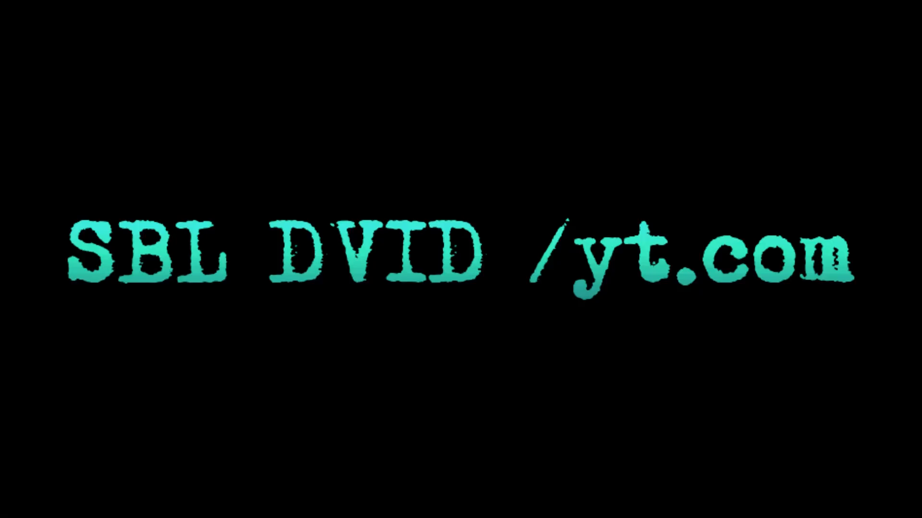